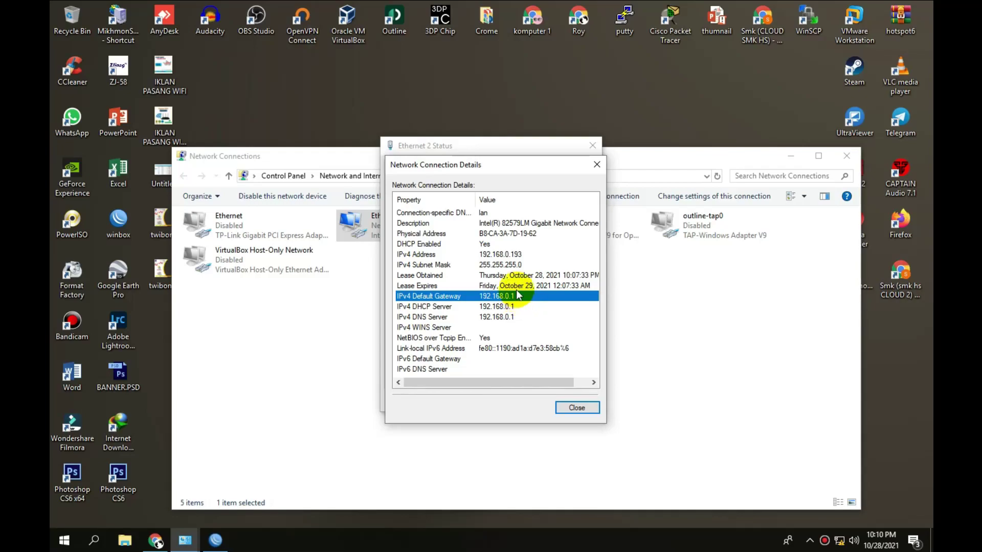
Close the Ethernet 2 details and status windows, then minimize Network Connections and the browser.
left_click(518, 257)
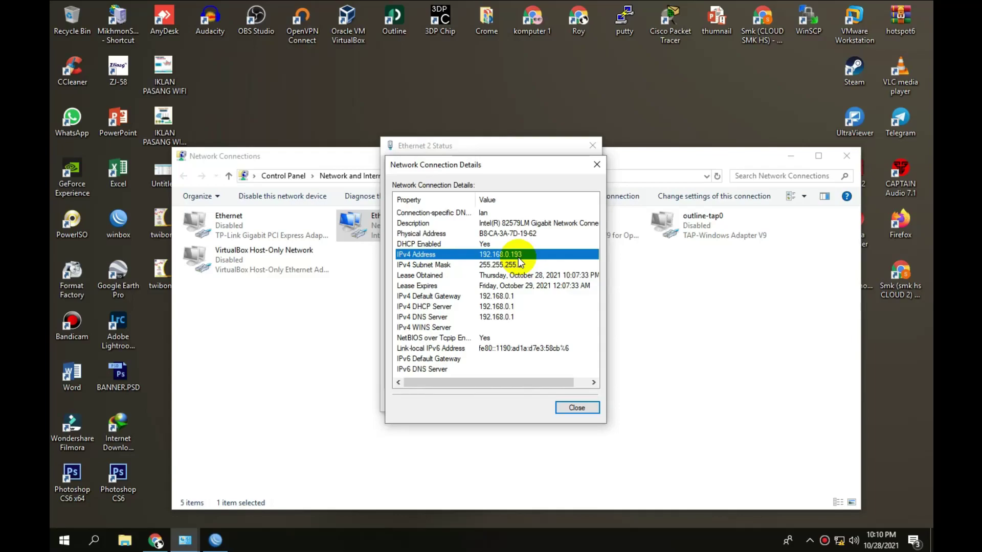
left_click(596, 164)
left_click(593, 146)
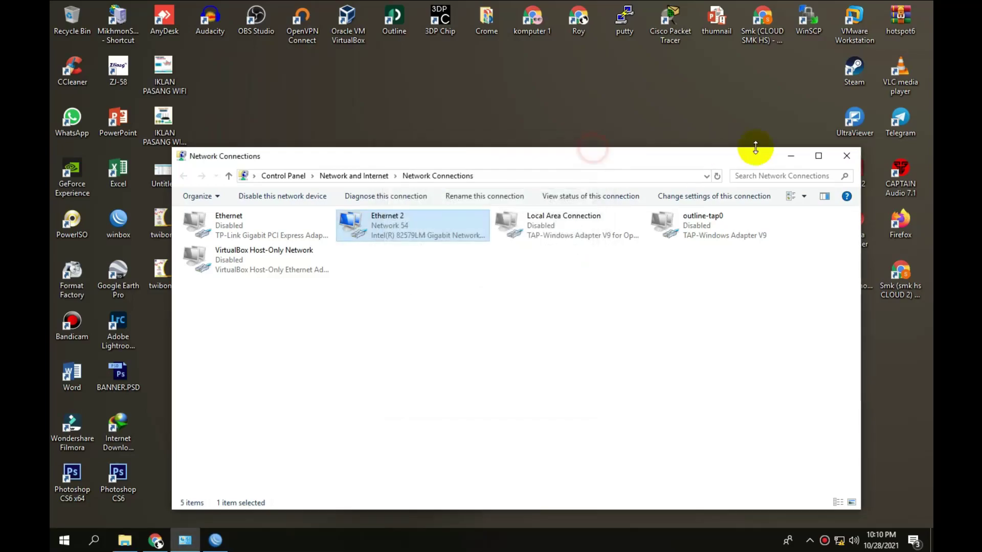
left_click(790, 157)
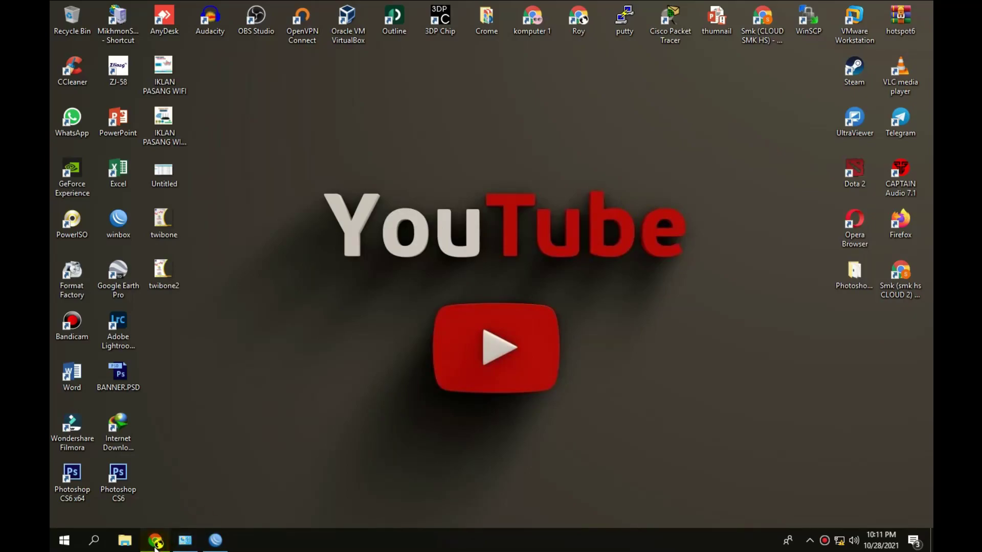
left_click(155, 545)
left_click(156, 545)
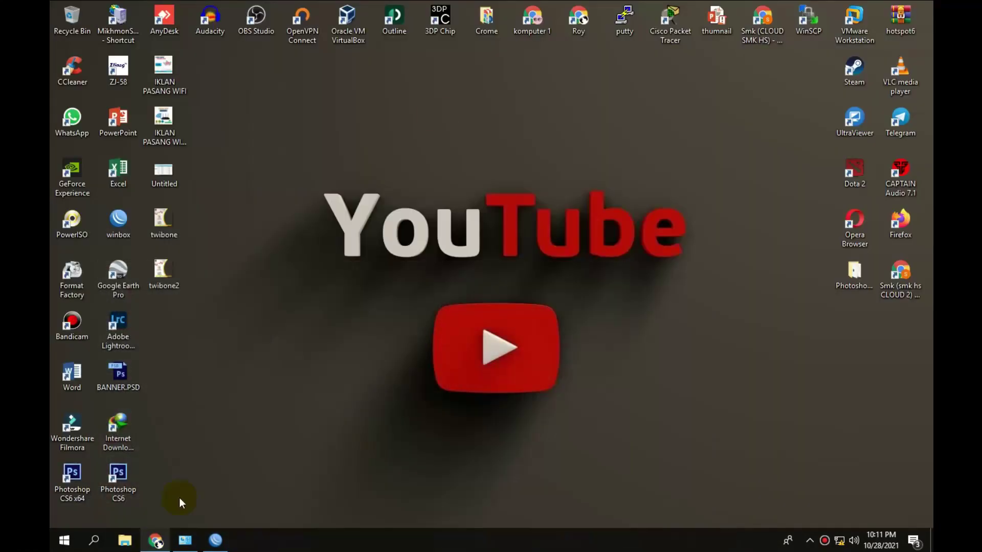
Open a maximized Chrome window and load the router page at 192.168.0.1.
double_click(533, 17)
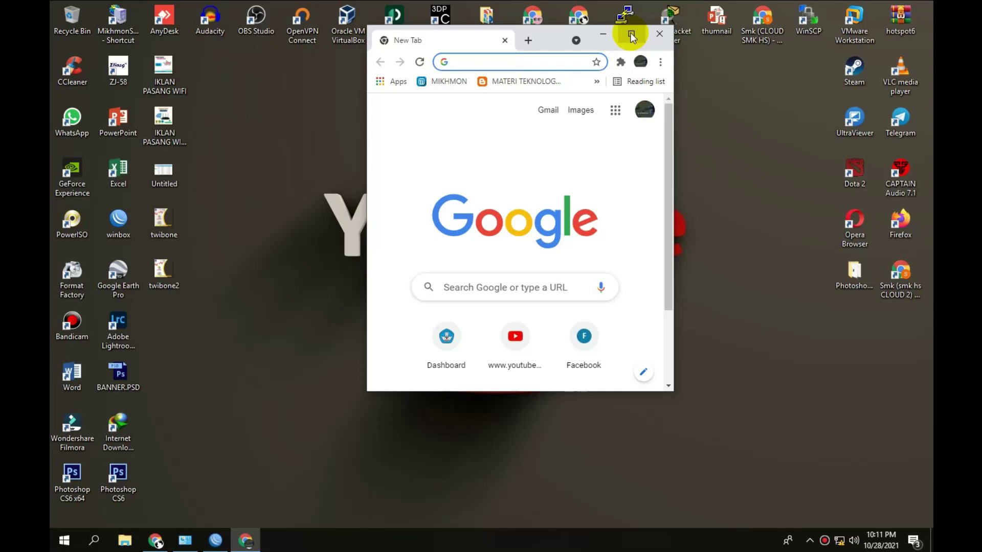
left_click(631, 34)
type("192")
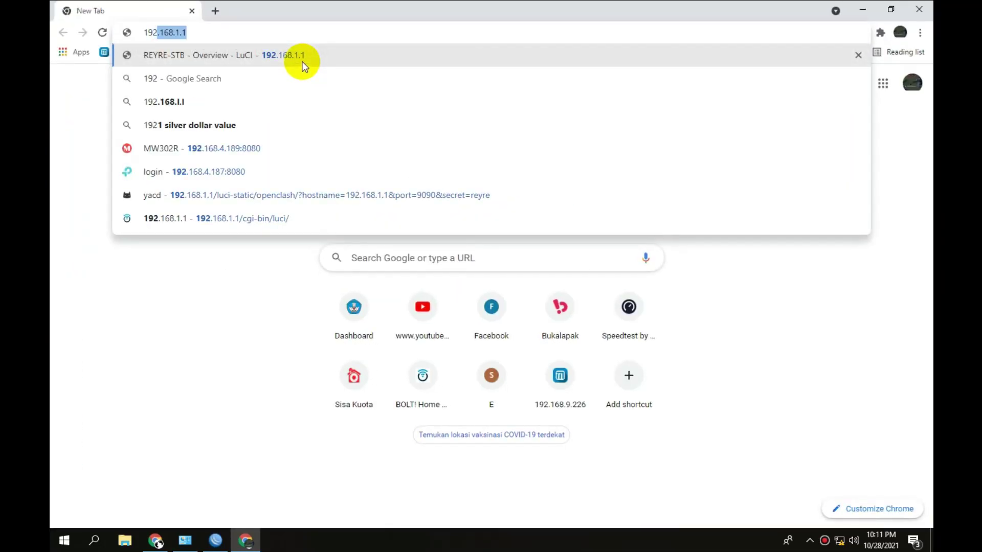
type(".168.0.1")
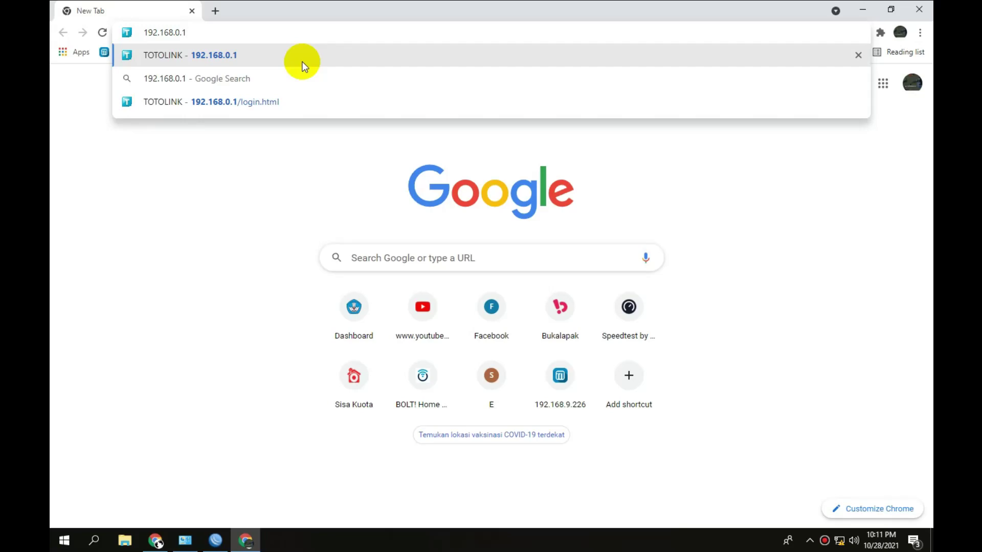
left_click(303, 63)
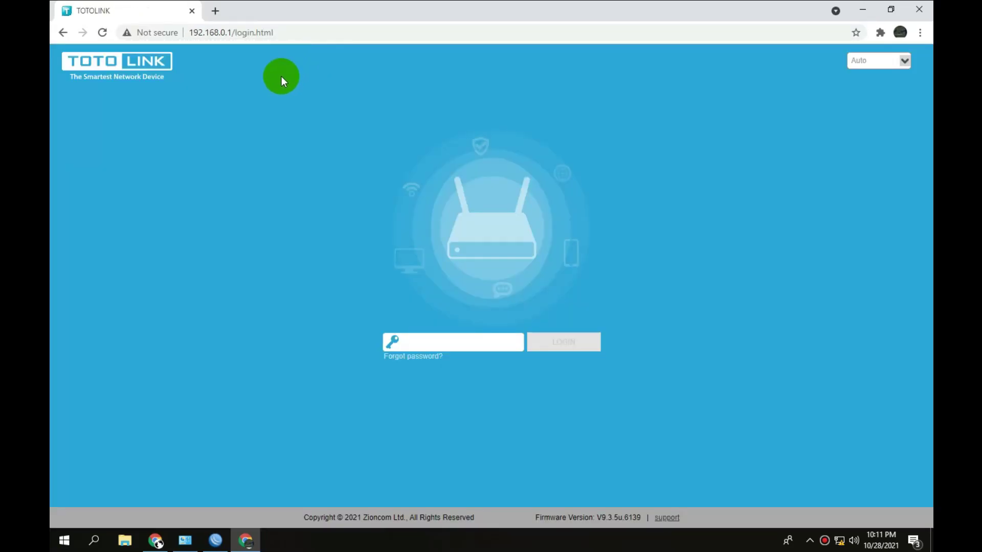
Log in to the router admin with the router's admin password.
left_click(185, 541)
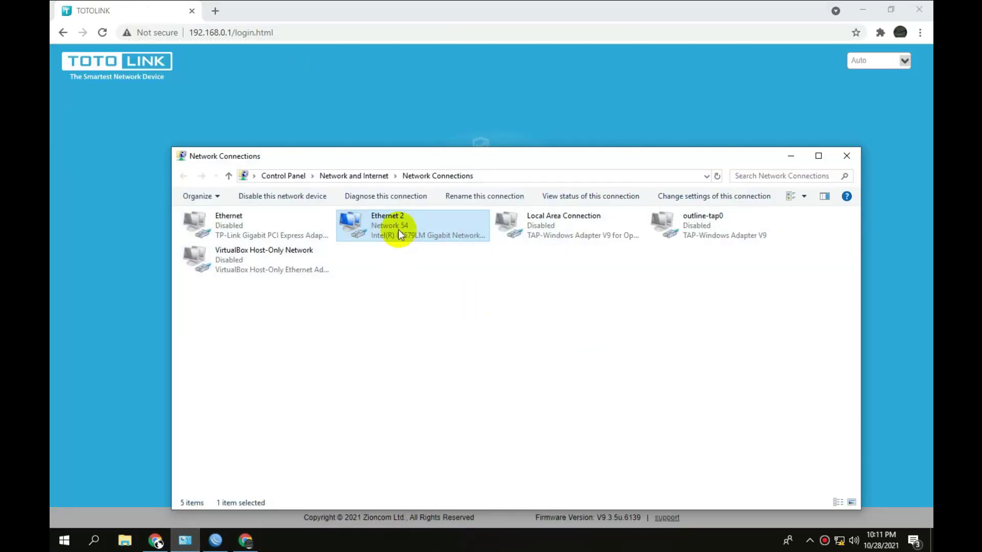
left_click(791, 157)
type("admin")
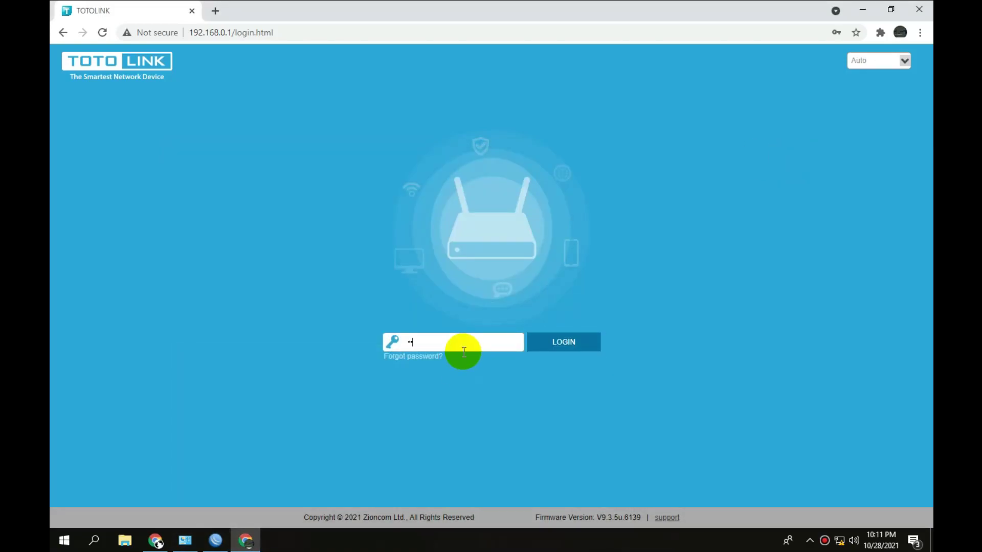
key("Return")
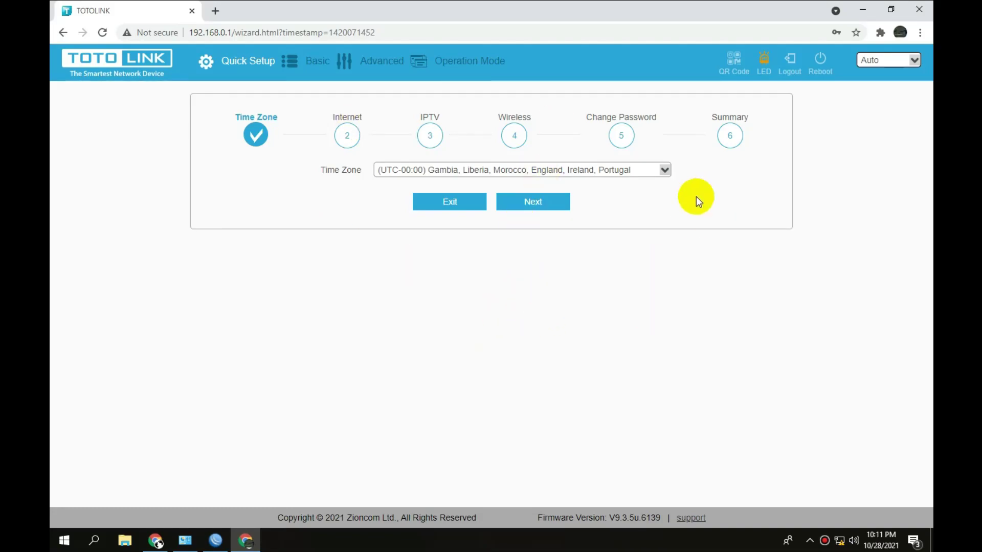
Under Advanced > Network, set the Internet Connection Type to PPPoE.
left_click(391, 64)
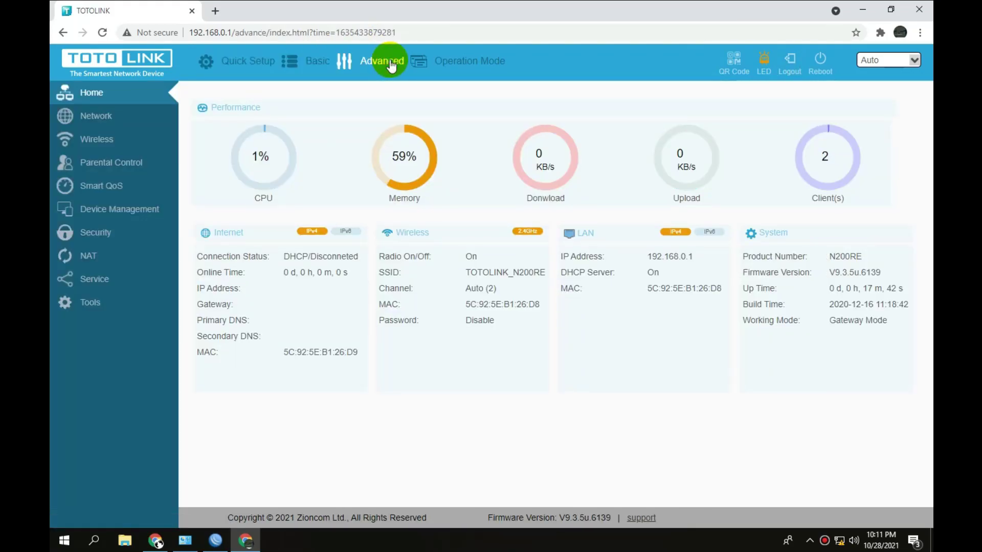
left_click(142, 132)
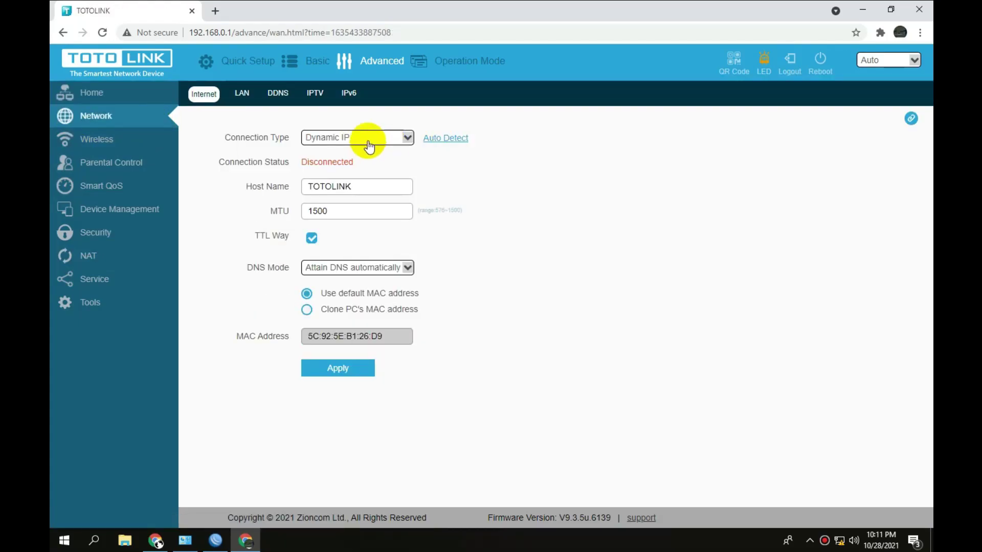
left_click(368, 146)
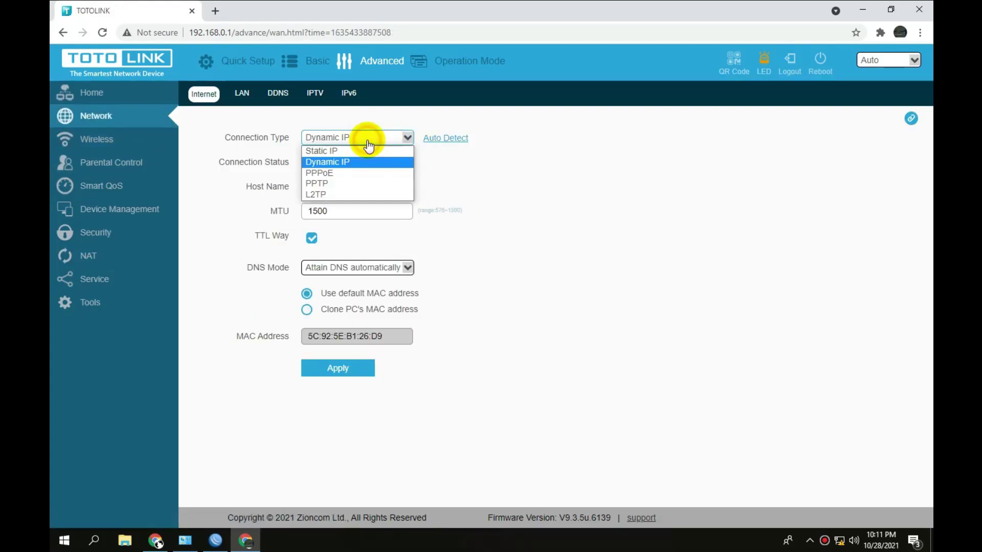
left_click(357, 175)
left_click(356, 190)
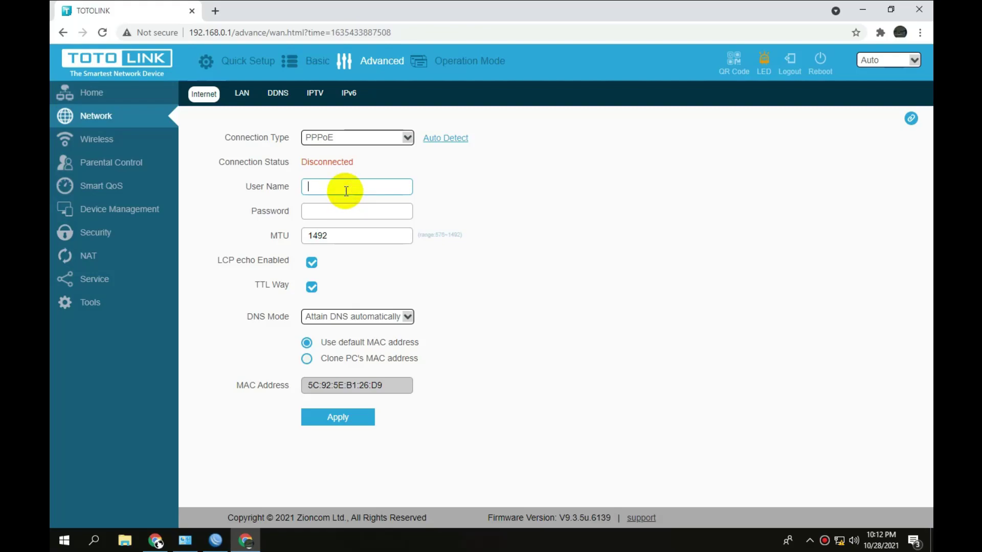
Enter the PPPoE user name and password and apply the settings.
type("tes123")
key("Tab")
type("tes123")
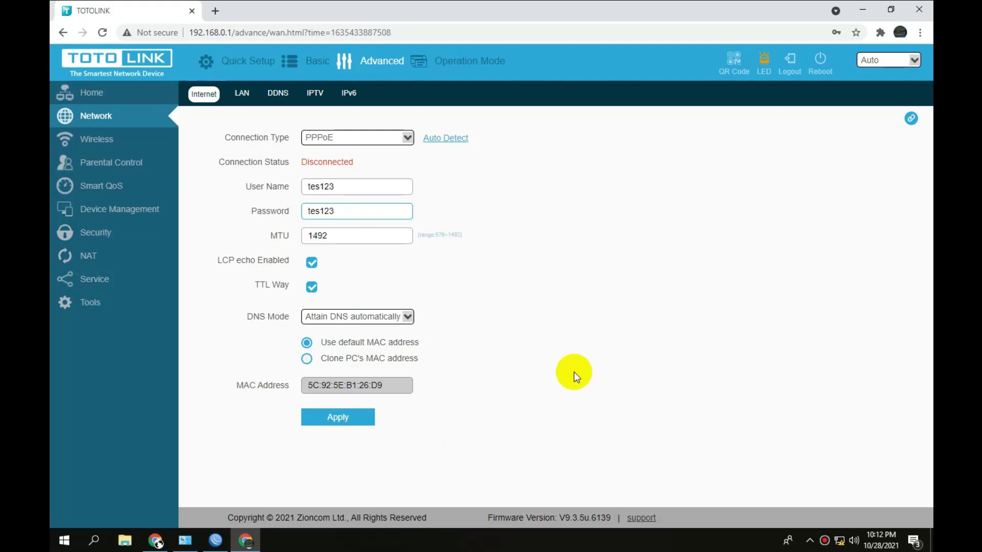
left_click(333, 422)
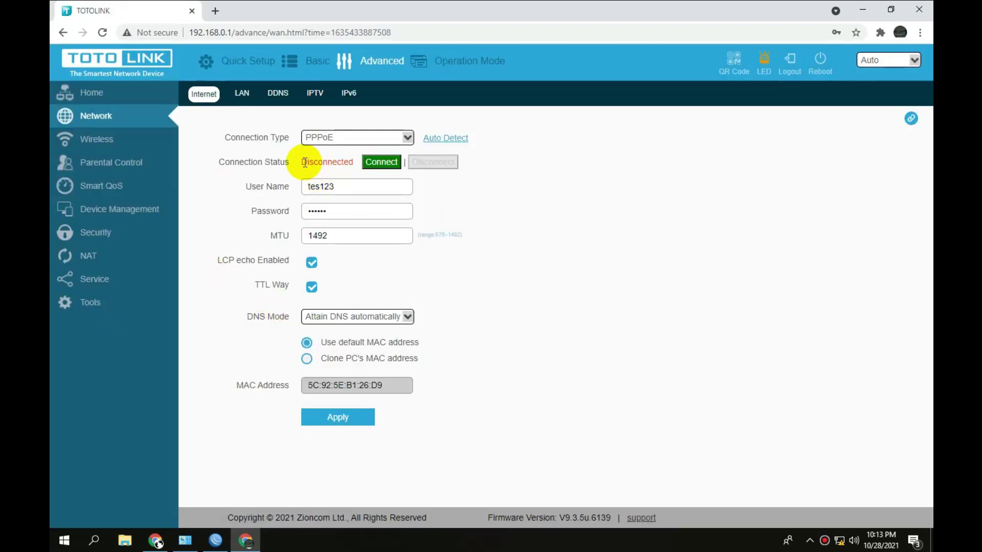
left_click_drag(302, 161, 355, 161)
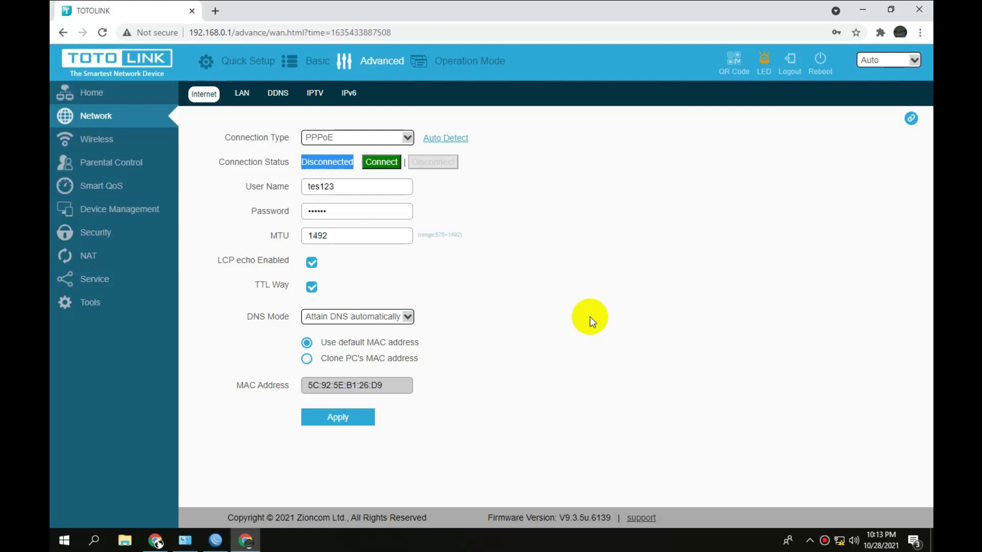
Enable Ping access on WAN under NAT > VPN Passthrough and apply it.
left_click(134, 261)
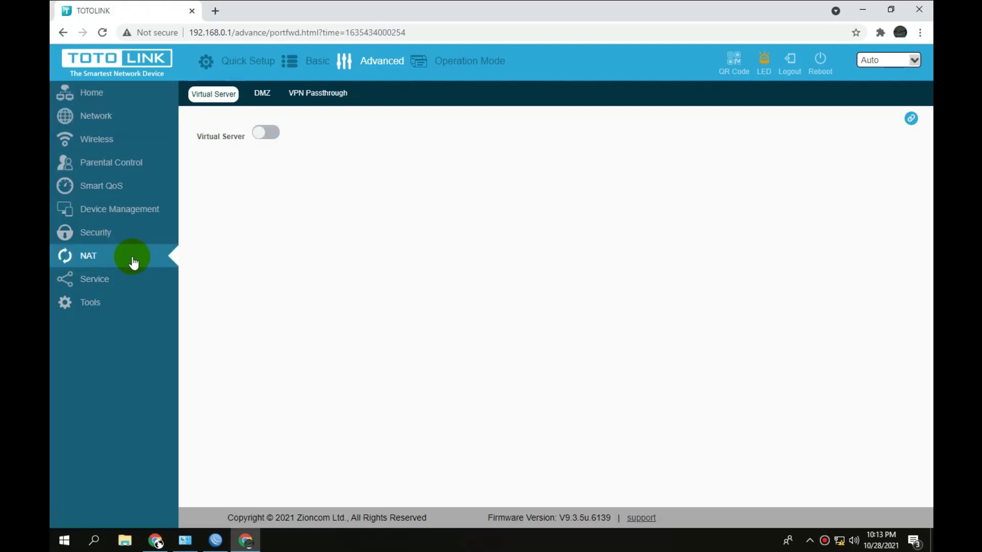
left_click(125, 262)
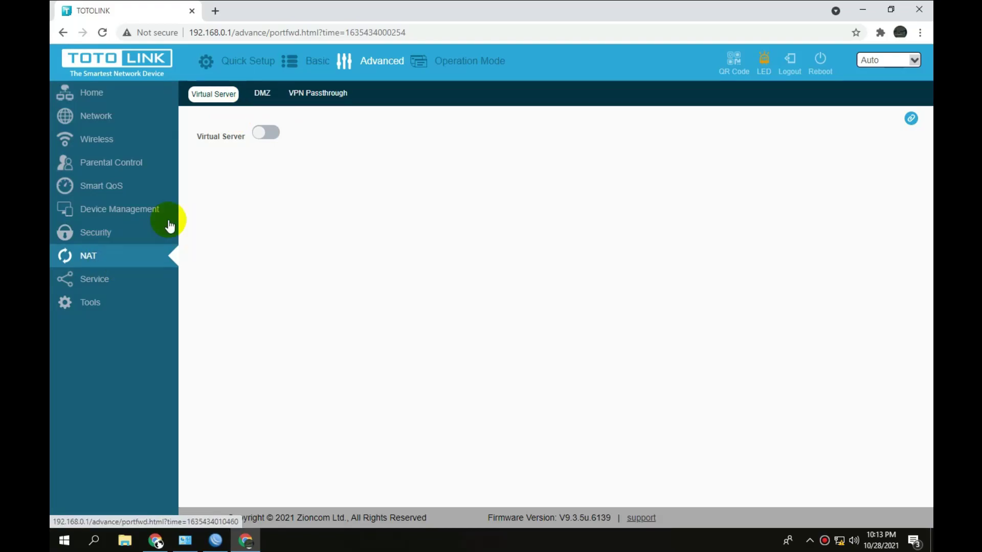
left_click(318, 94)
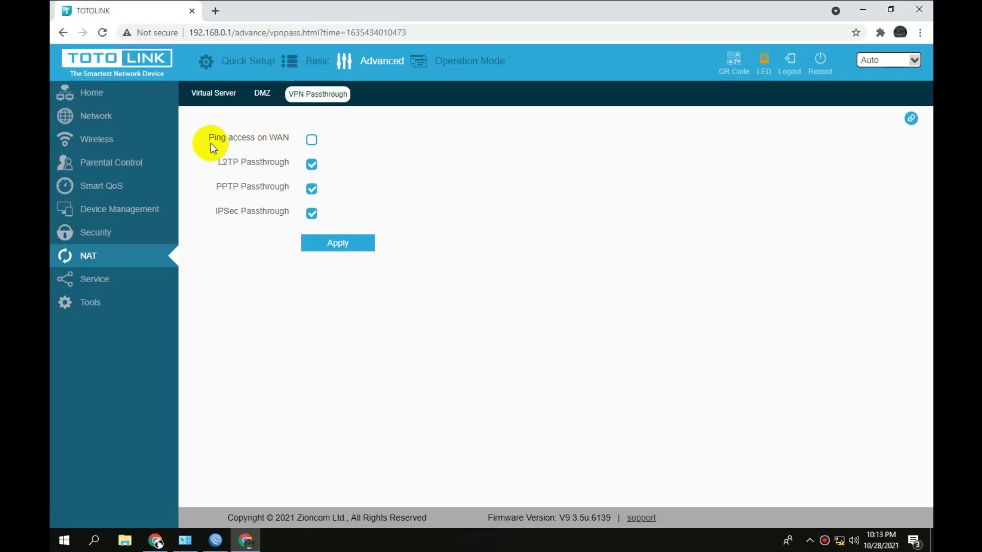
left_click(311, 140)
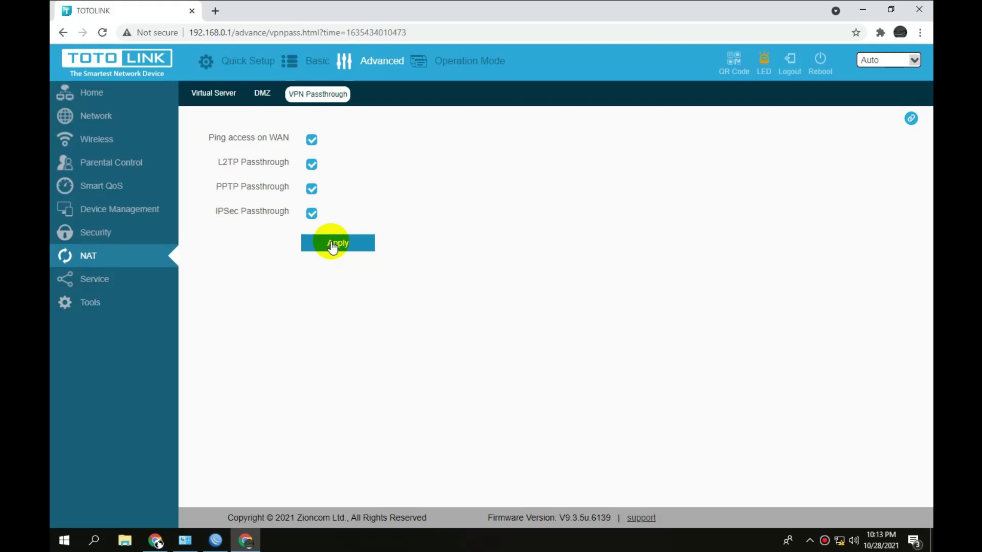
left_click(332, 245)
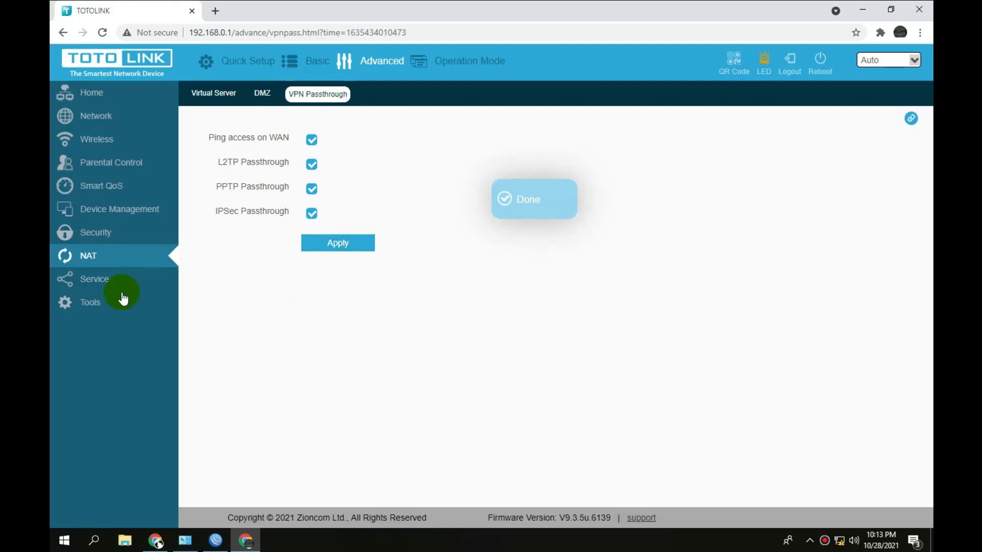
left_click(104, 284)
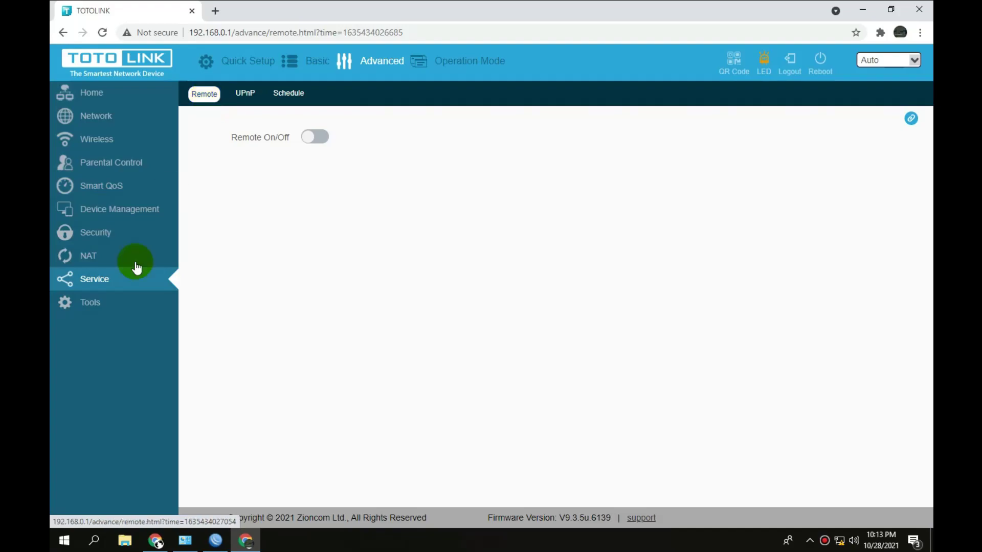
Switch remote management on, change its port from 1024 to 8080, and apply.
left_click(316, 137)
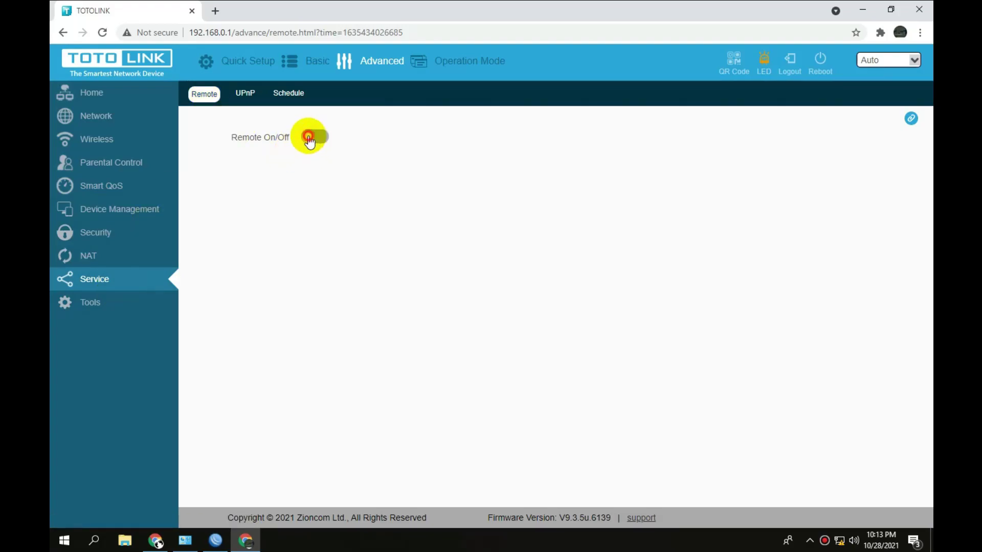
left_click_drag(338, 162, 264, 169)
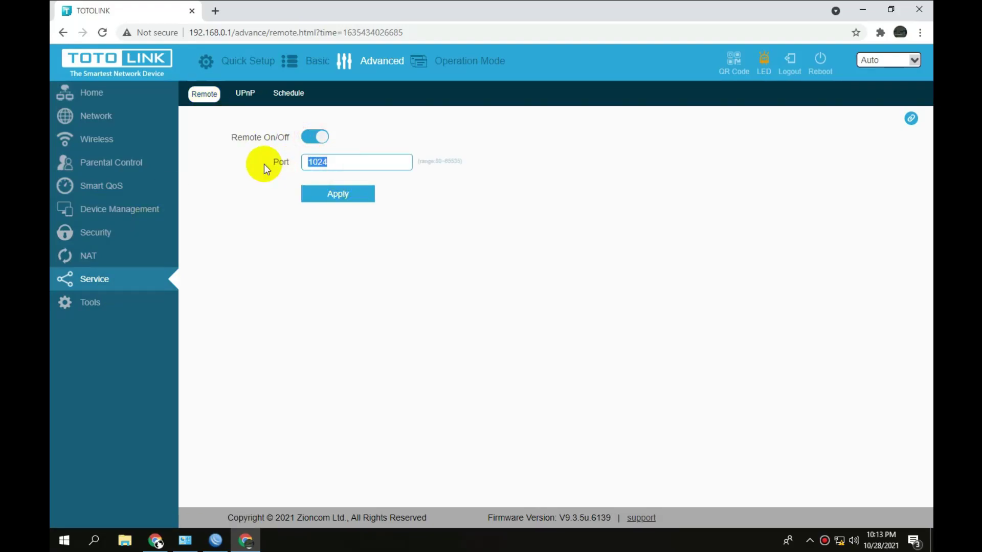
type("8080")
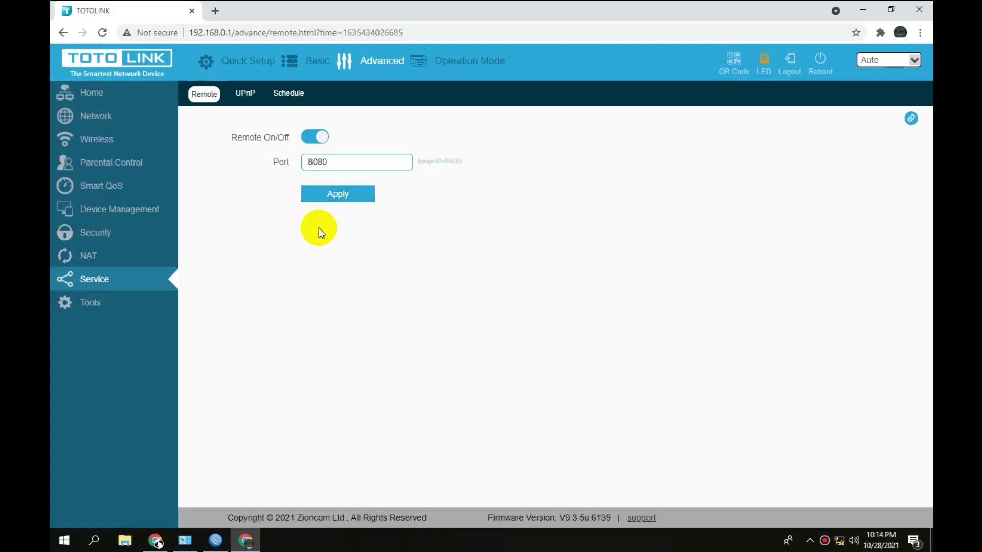
left_click(329, 200)
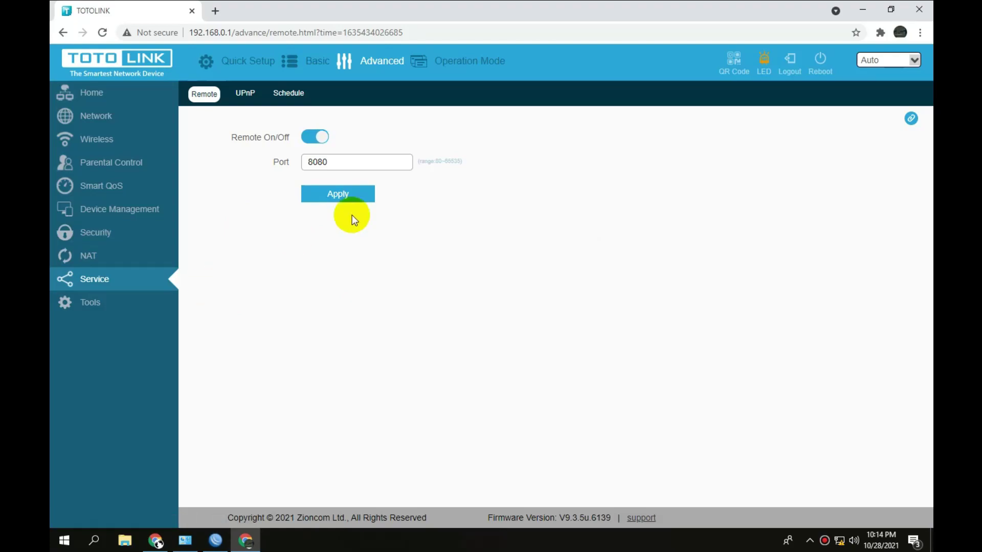
left_click(96, 147)
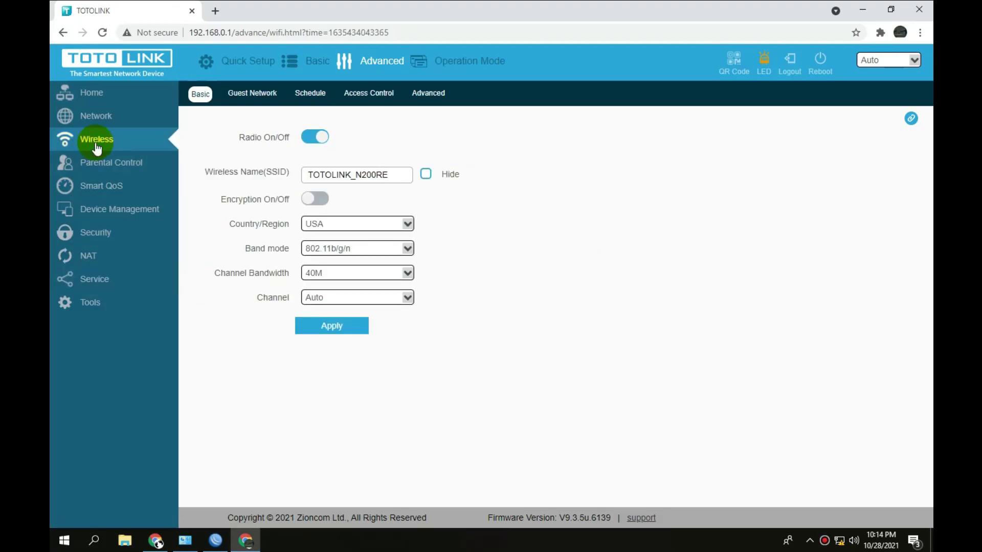
Rename the SSID to tes123wifi, enable encryption with a Wi-Fi password, and apply.
left_click_drag(390, 175, 284, 177)
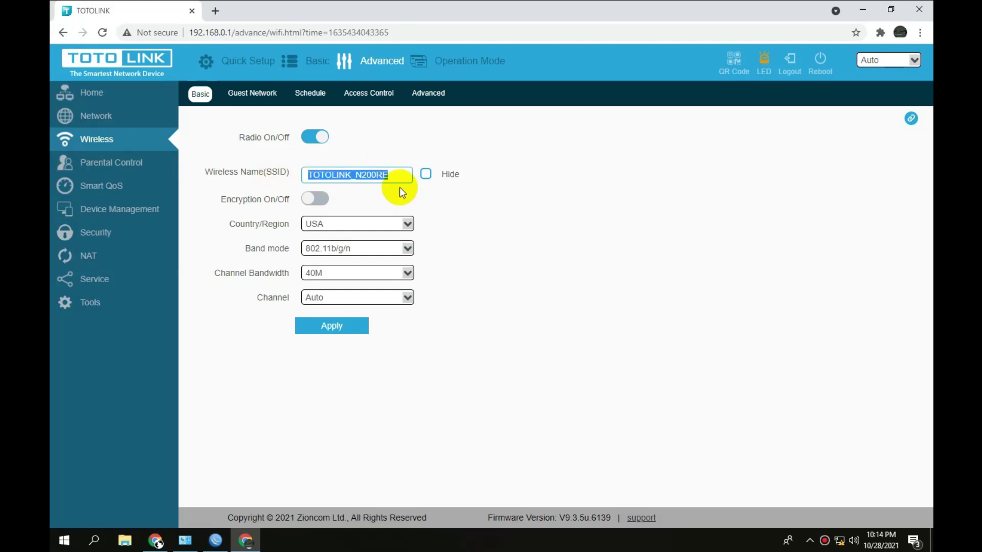
type("tes")
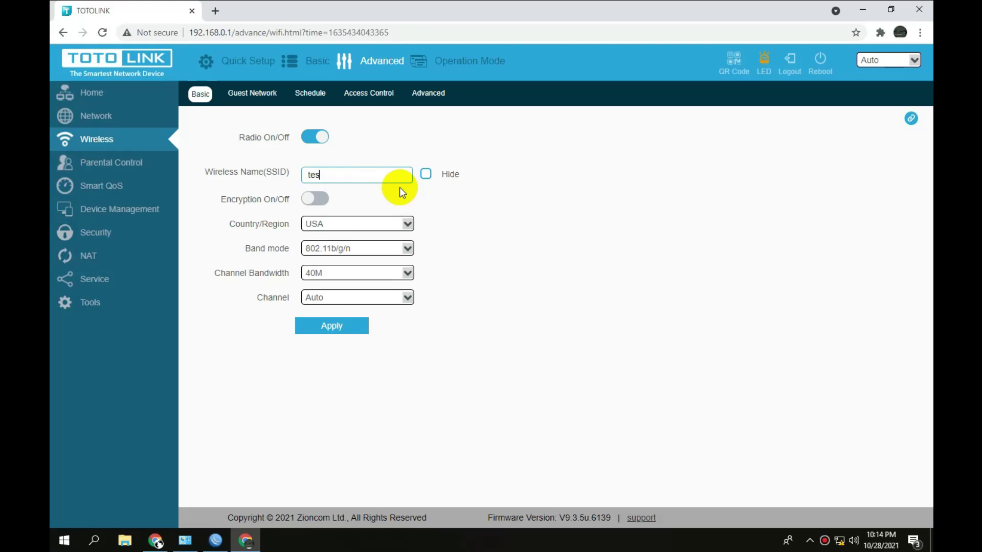
type("123wifi")
left_click(314, 200)
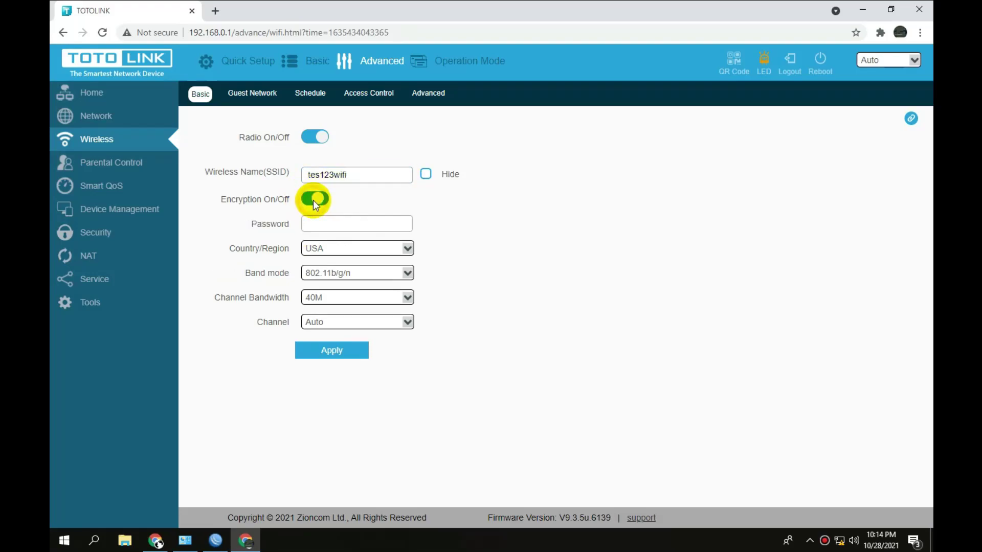
left_click(332, 225)
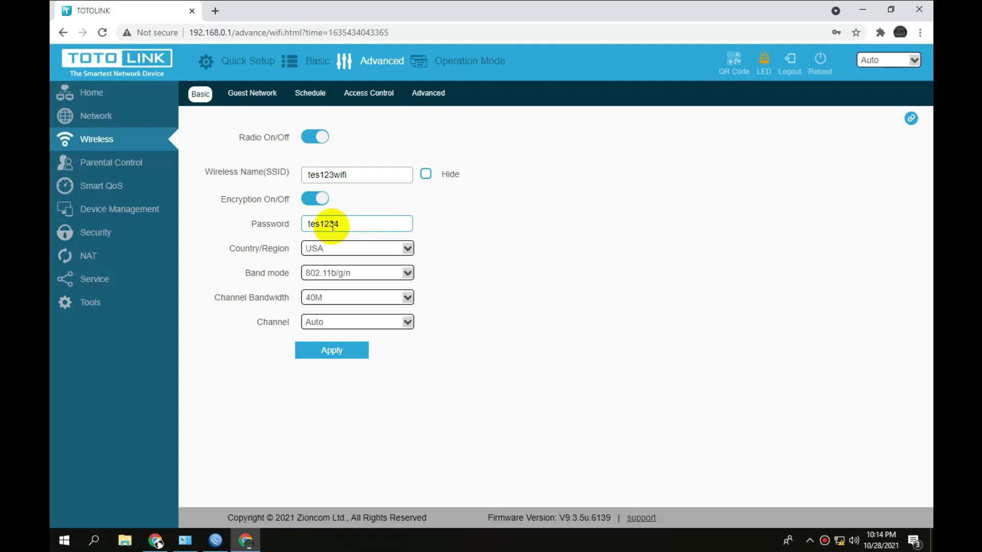
type("tes12345")
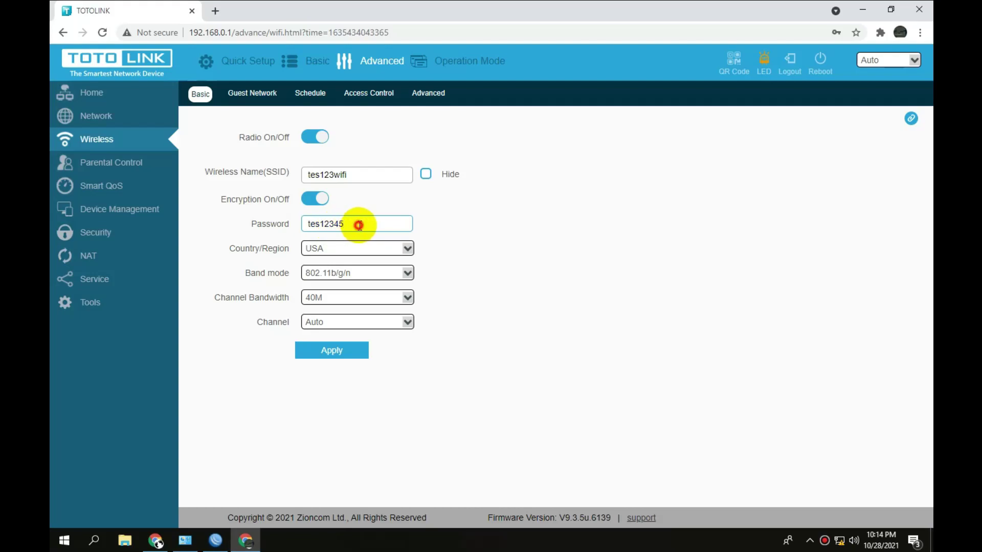
left_click(337, 352)
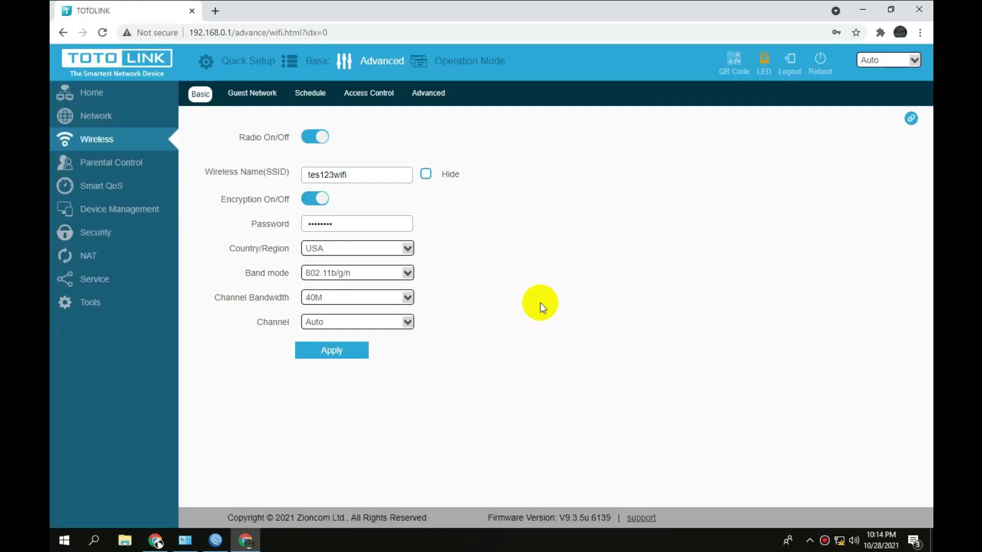
left_click(130, 118)
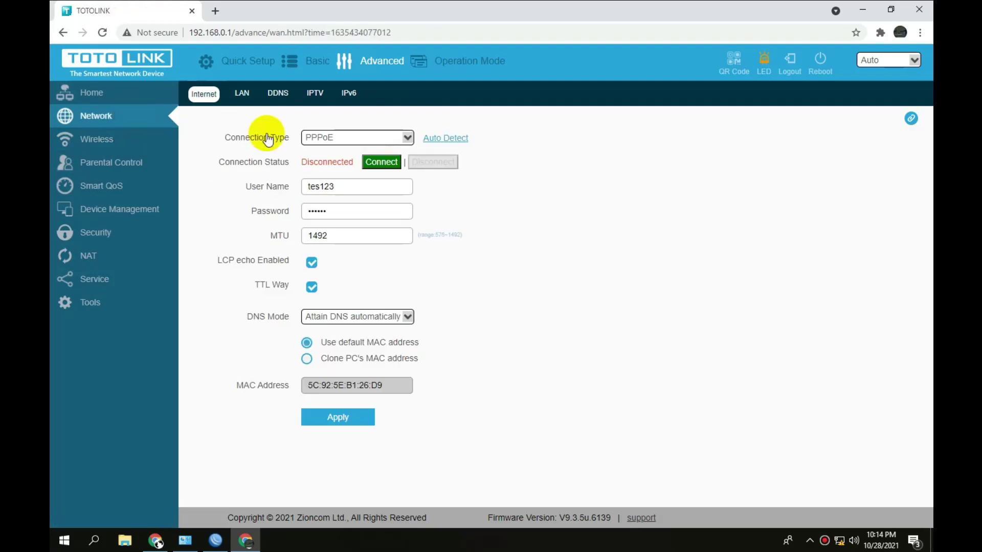
Inspect the saved PPPoE user name and password fields on Network > Internet.
left_click(369, 187)
left_click(367, 212)
left_click(352, 191)
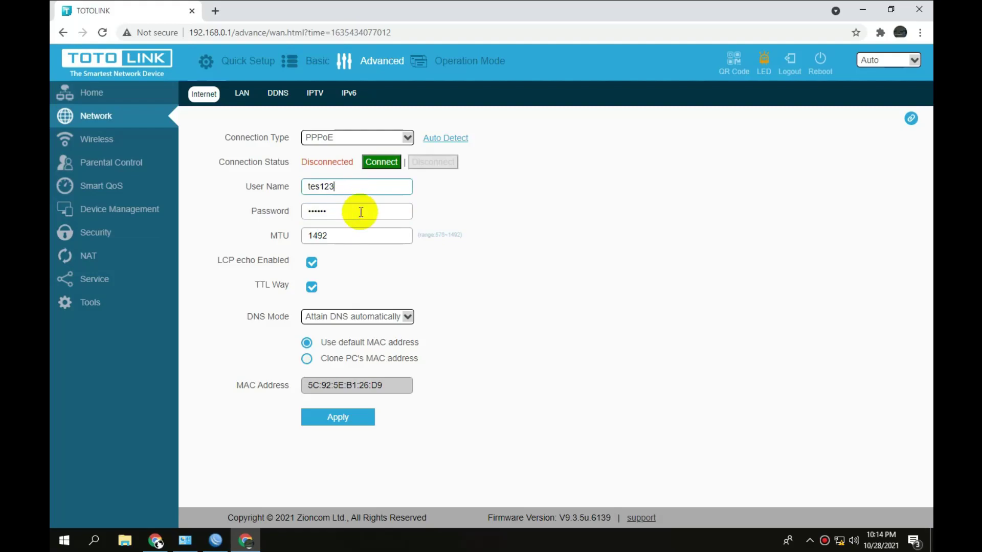
left_click(362, 214)
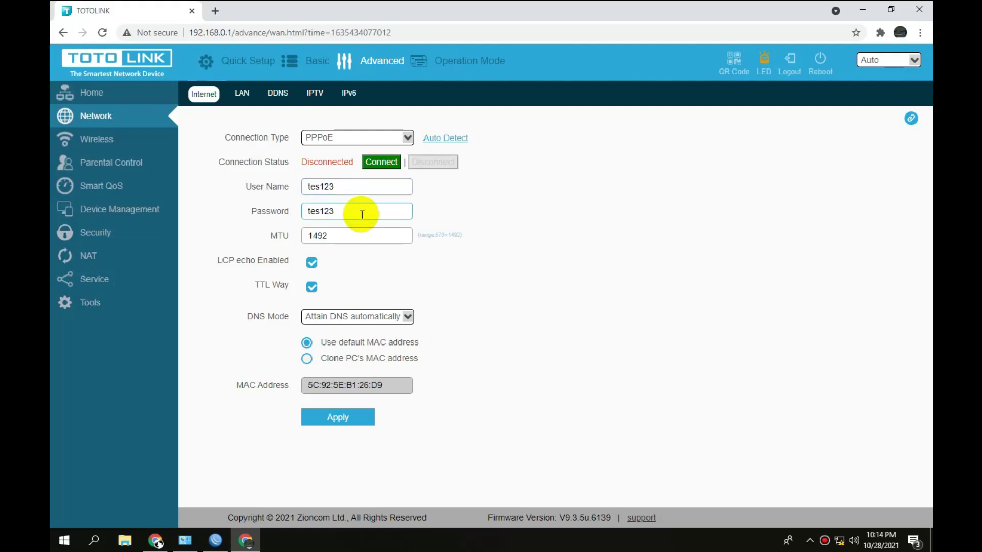
Go to the NAT Virtual Server settings page.
left_click(116, 267)
left_click(115, 281)
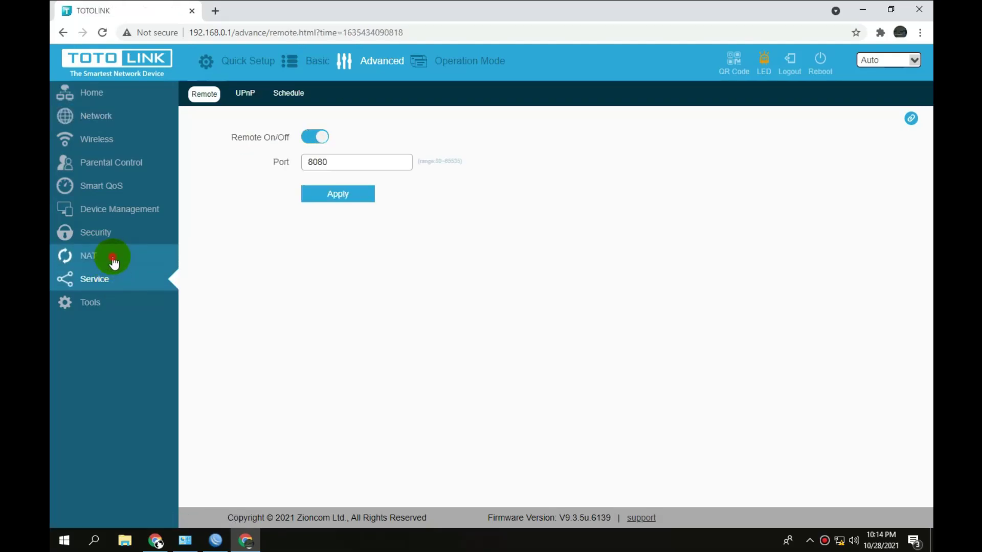
left_click(113, 263)
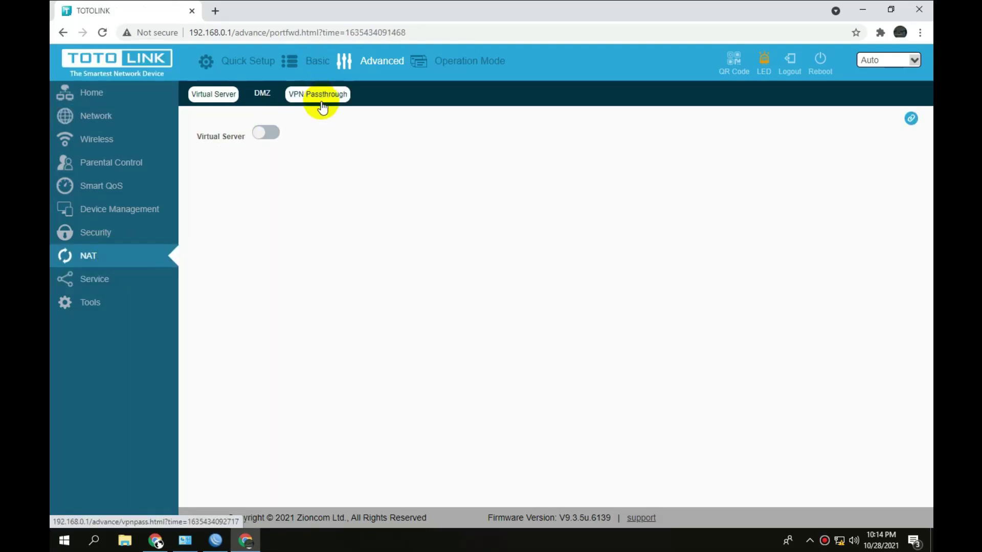
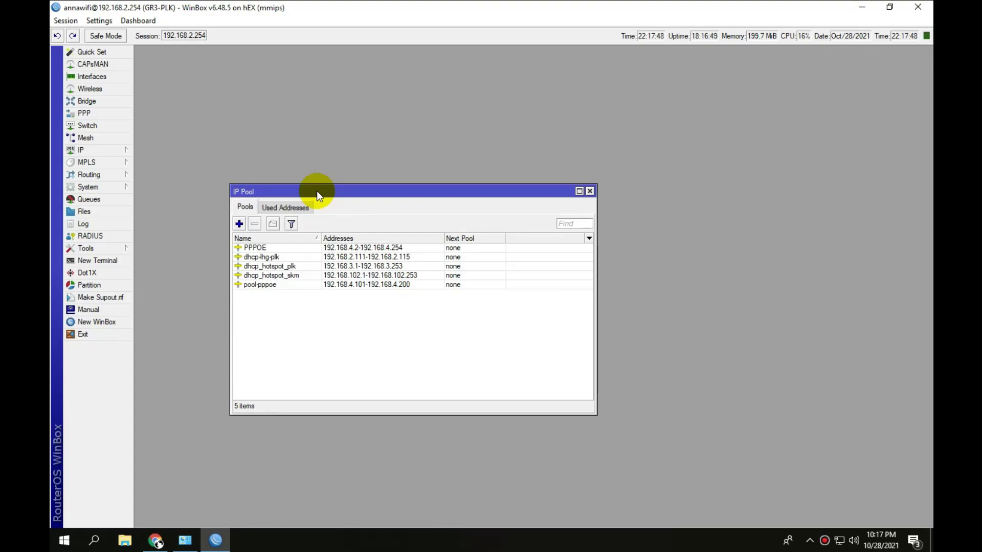
Select the pool-pppoe pool and review addresses 192.168.1.253/24, 192.168.2.254/24 and 192.168.3.254/24.
left_click(274, 285)
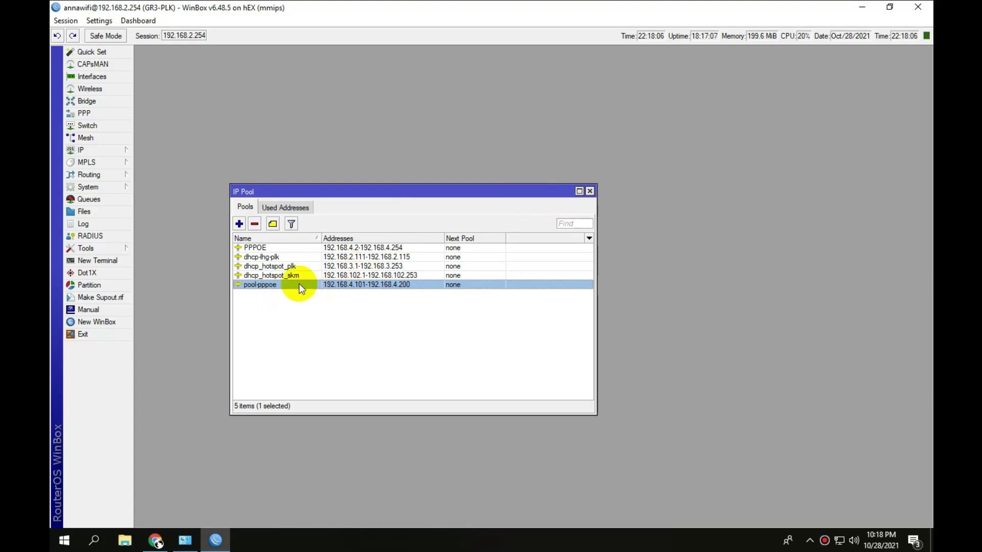
left_click(81, 150)
left_click(157, 176)
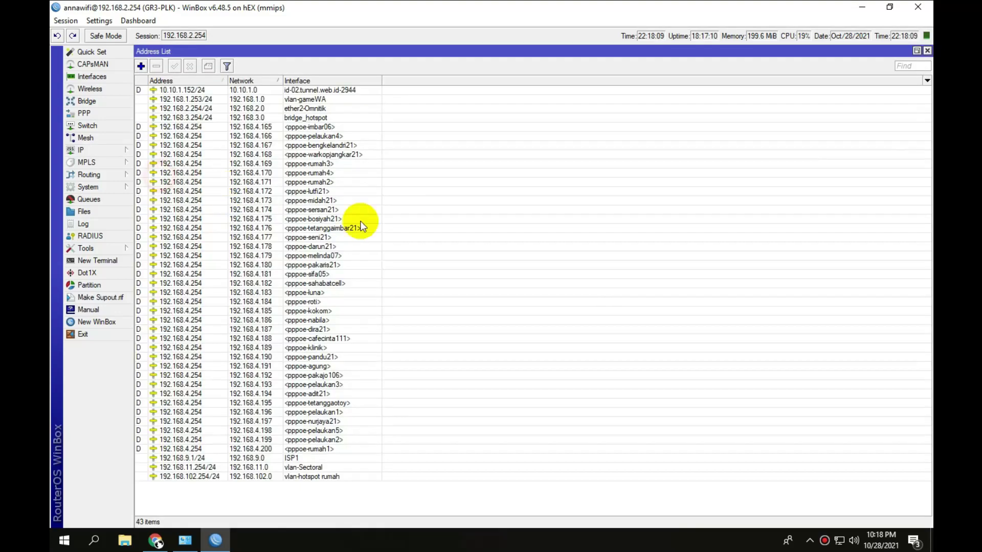
left_click(184, 100)
left_click(195, 109)
left_click(197, 117)
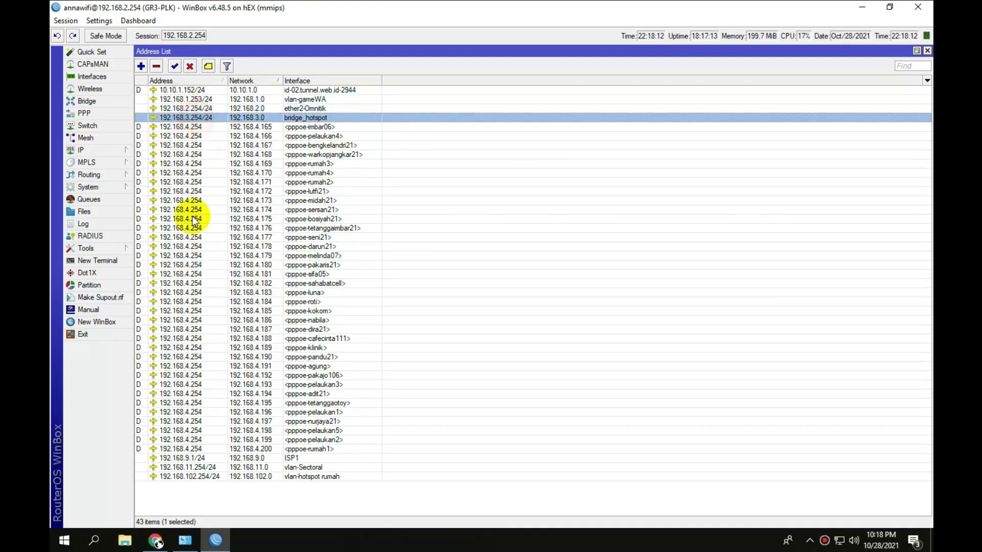
Check addresses 192.168.9.1/24 through 192.168.102.254/24, then close the Address List and IP Pool windows.
left_click(188, 458)
left_click(192, 467)
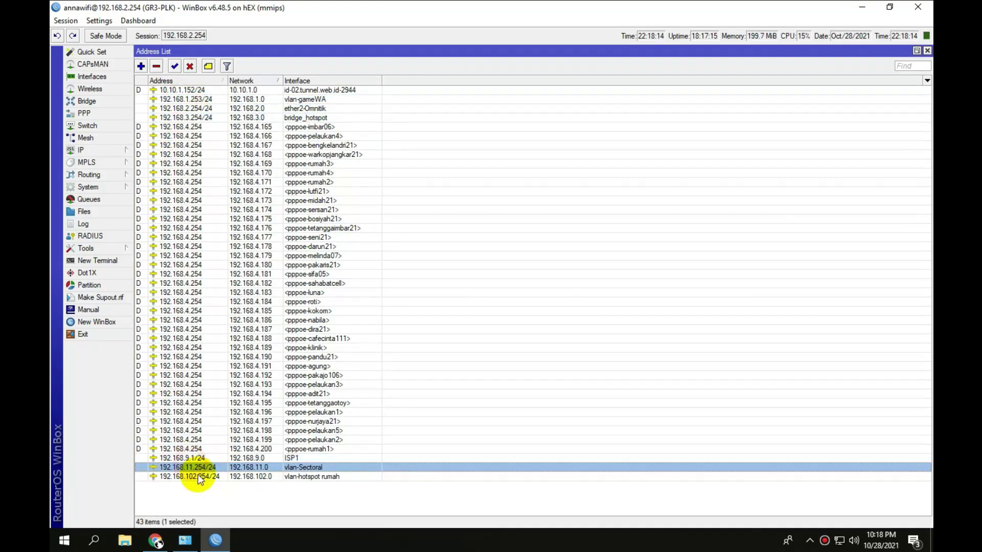
left_click(198, 477)
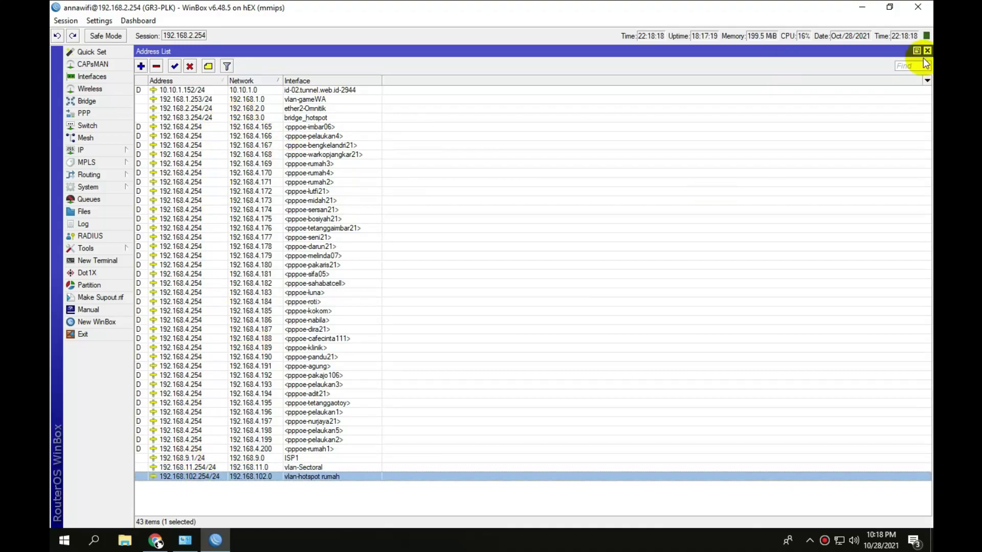
left_click(927, 51)
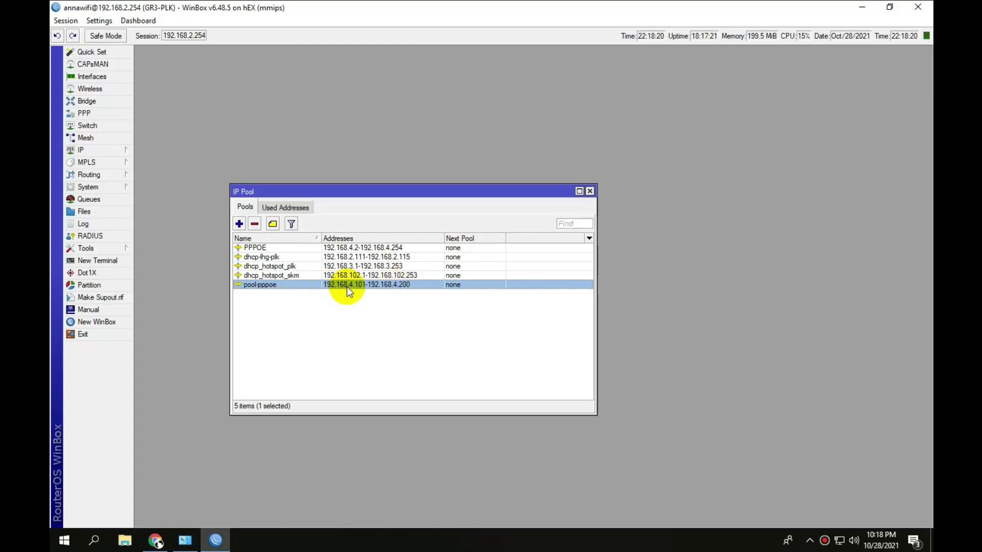
left_click(591, 191)
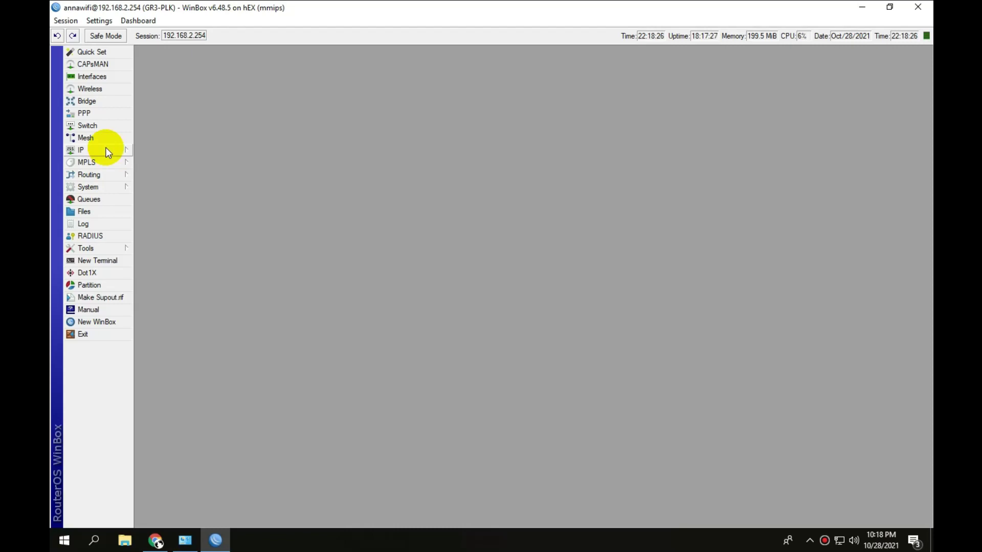
Open PPP's PPPoE Servers list and look over service1 through service4.
left_click(89, 114)
left_click(241, 113)
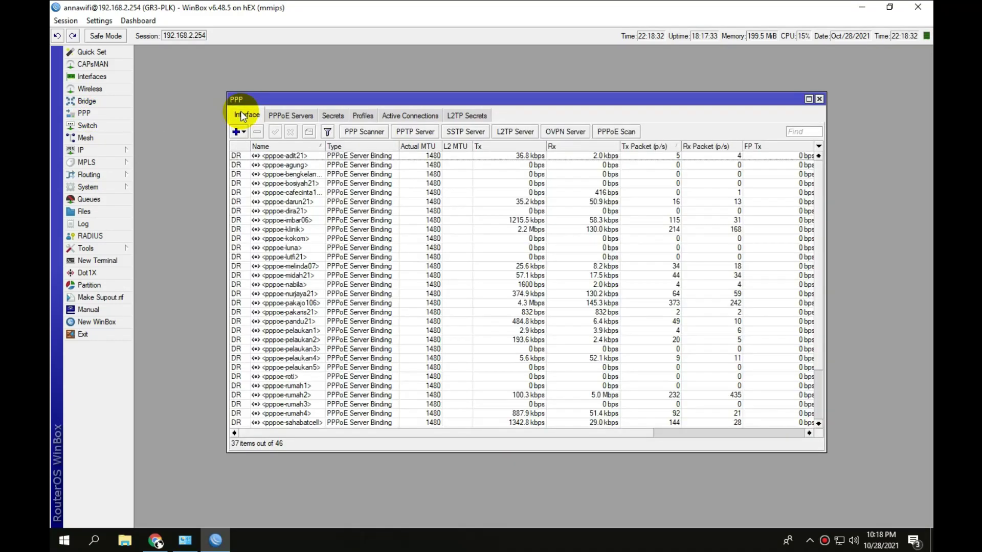
left_click(286, 117)
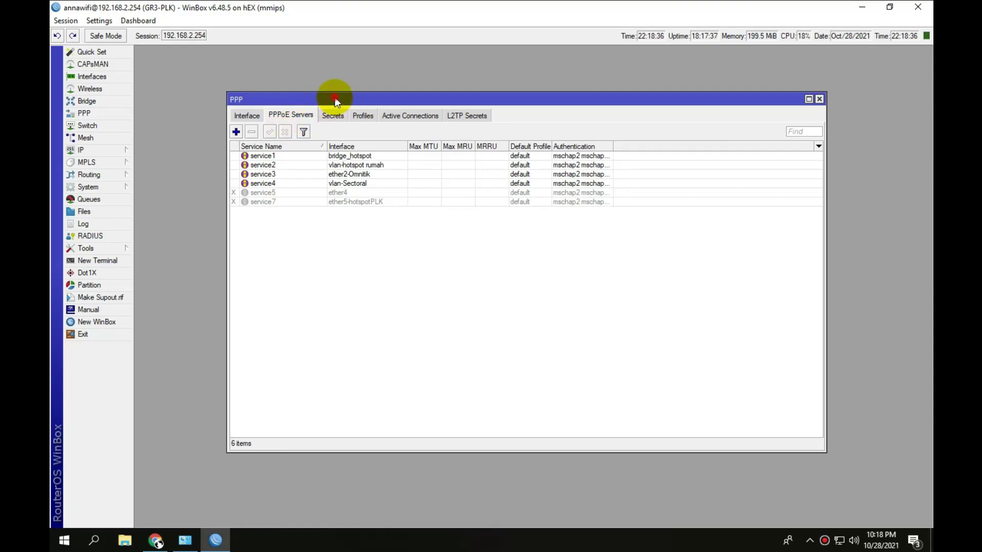
left_click_drag(335, 101, 326, 95)
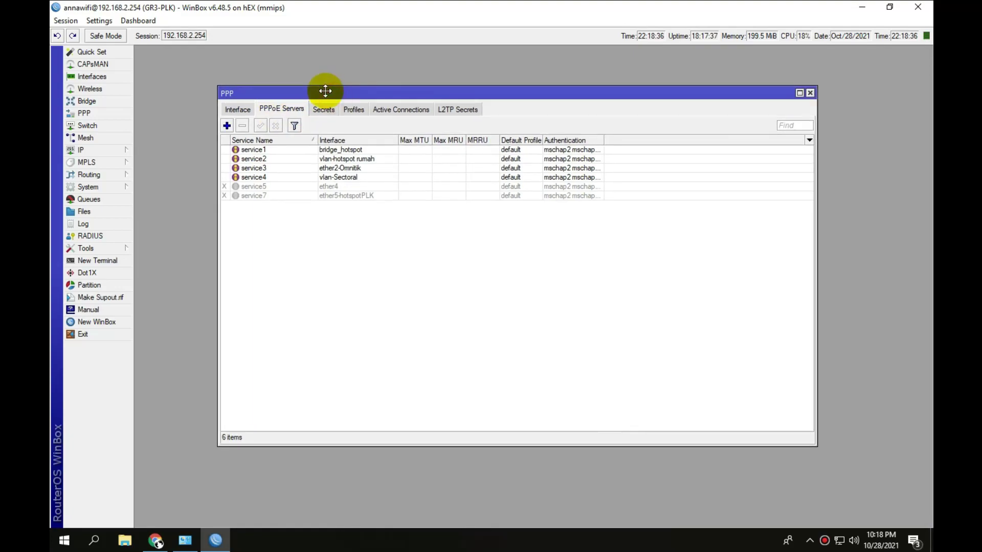
left_click(277, 151)
left_click(277, 159)
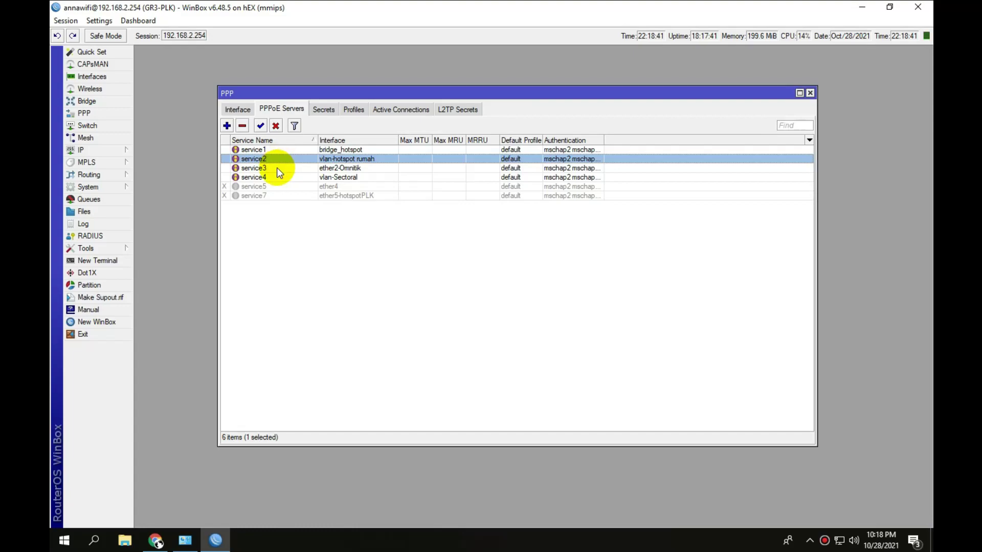
left_click(278, 168)
left_click(277, 177)
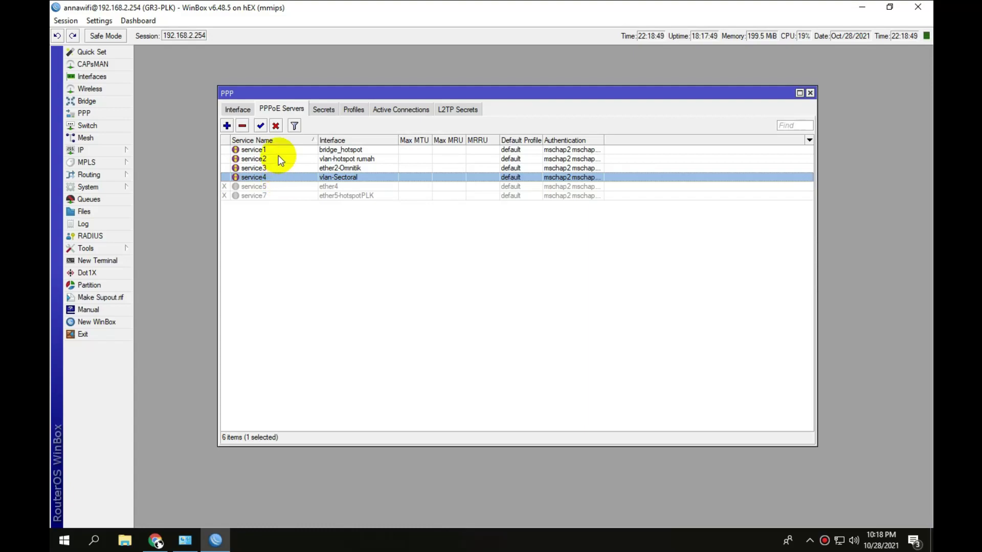
left_click(284, 153)
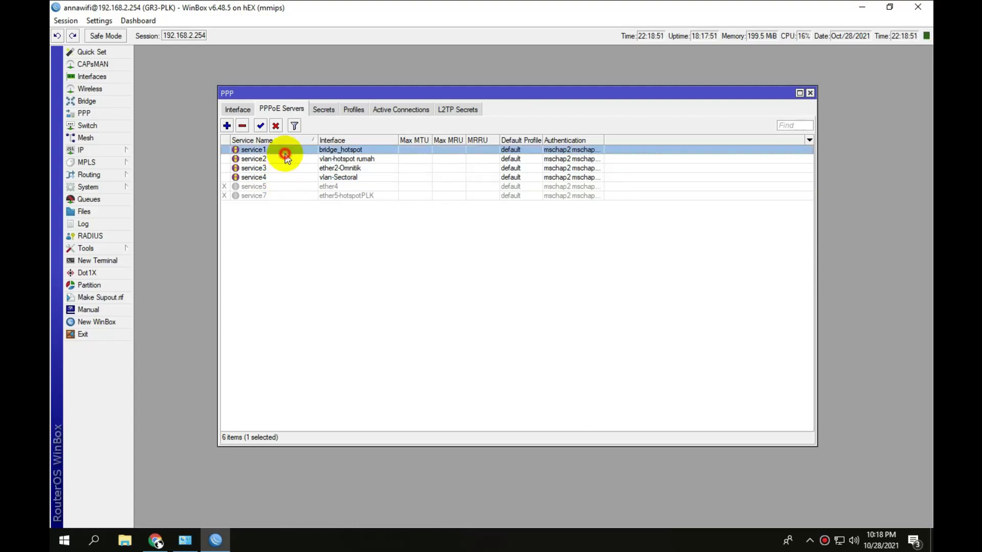
left_click(287, 159)
left_click(287, 168)
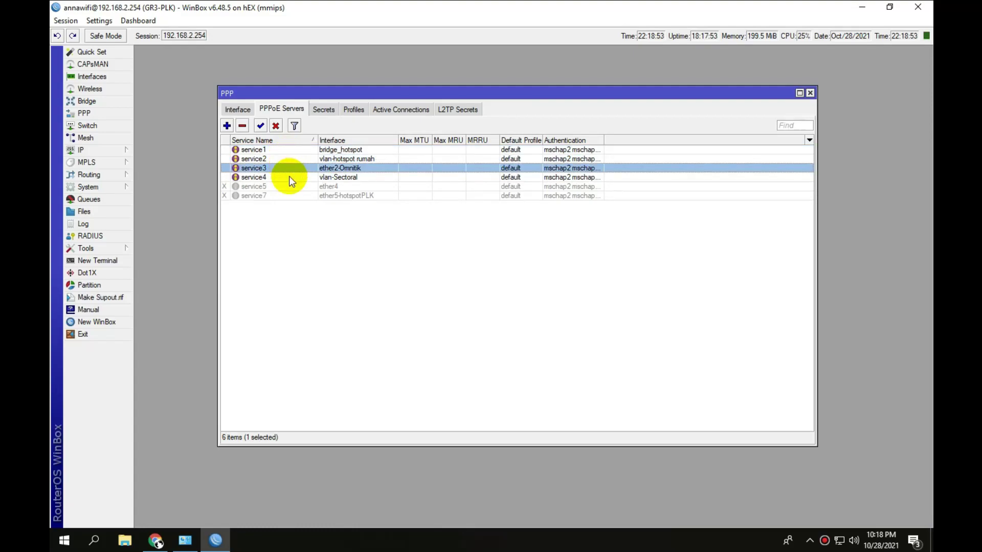
Inspect settings of service1, service2 (interface vlan-hotspot rumah) and service3, then select service4.
double_click(289, 151)
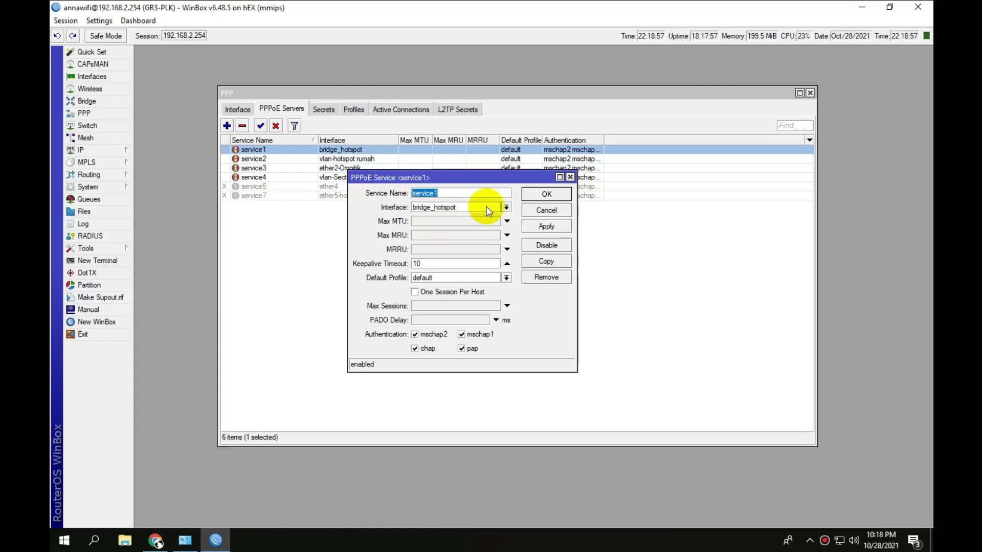
left_click(570, 178)
double_click(373, 159)
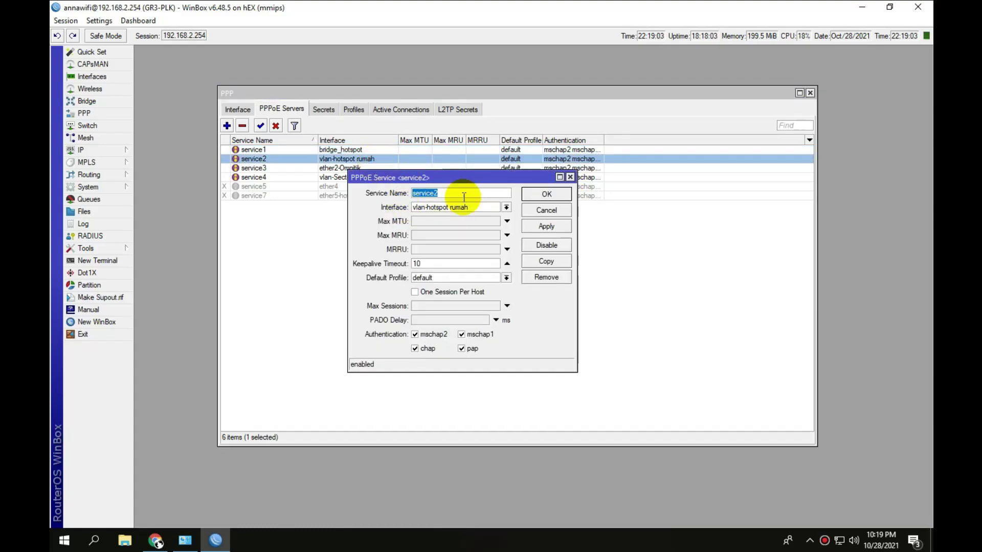
left_click(478, 196)
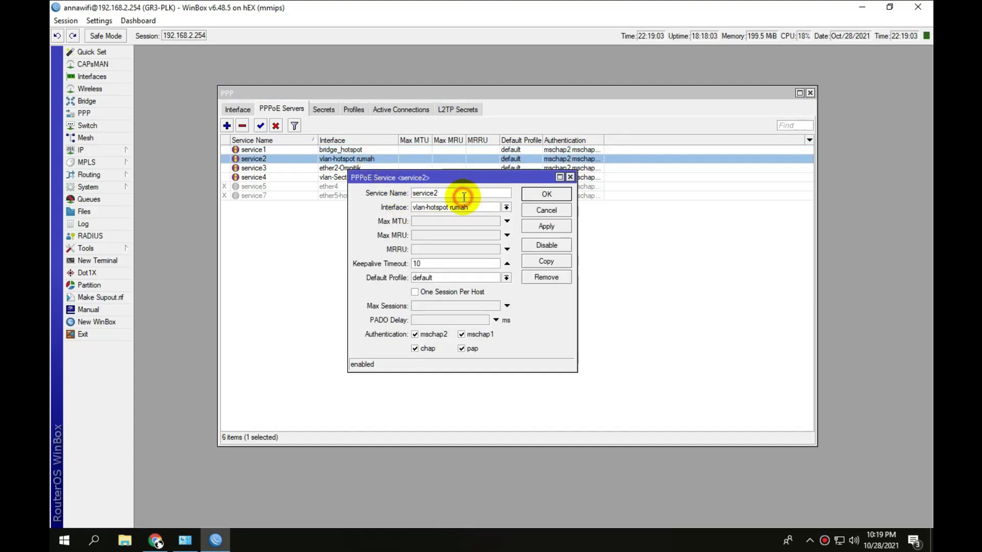
left_click(497, 209)
left_click(497, 210)
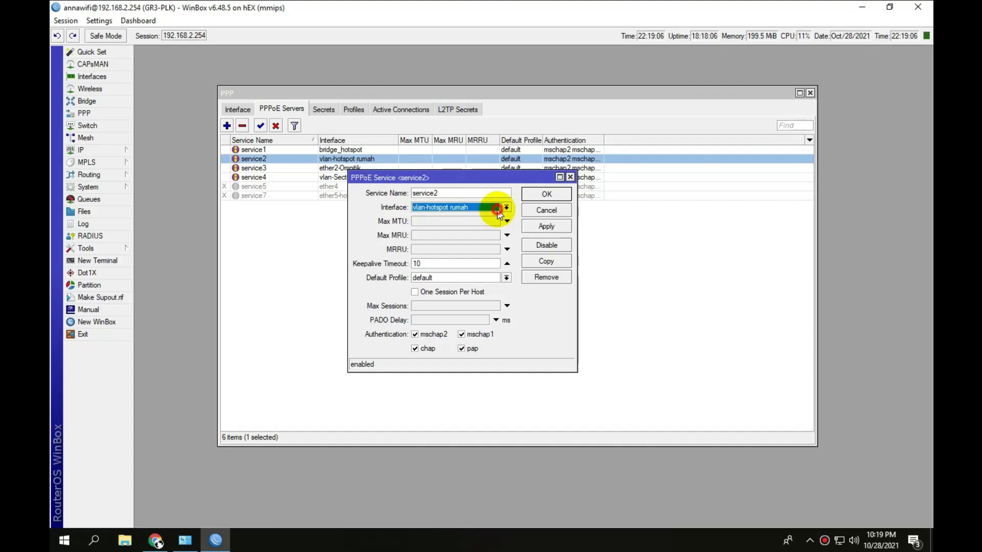
left_click(571, 178)
double_click(372, 169)
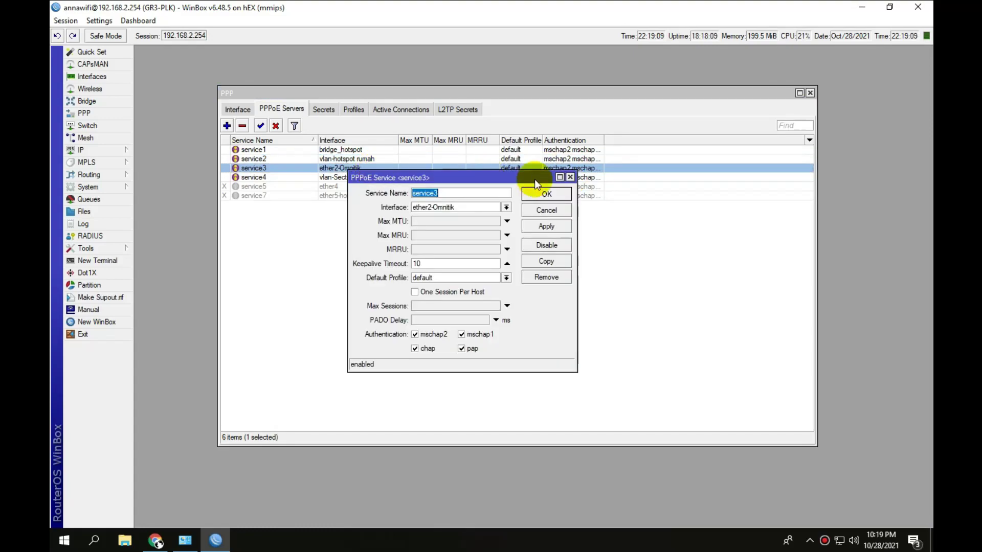
left_click(571, 178)
left_click(374, 177)
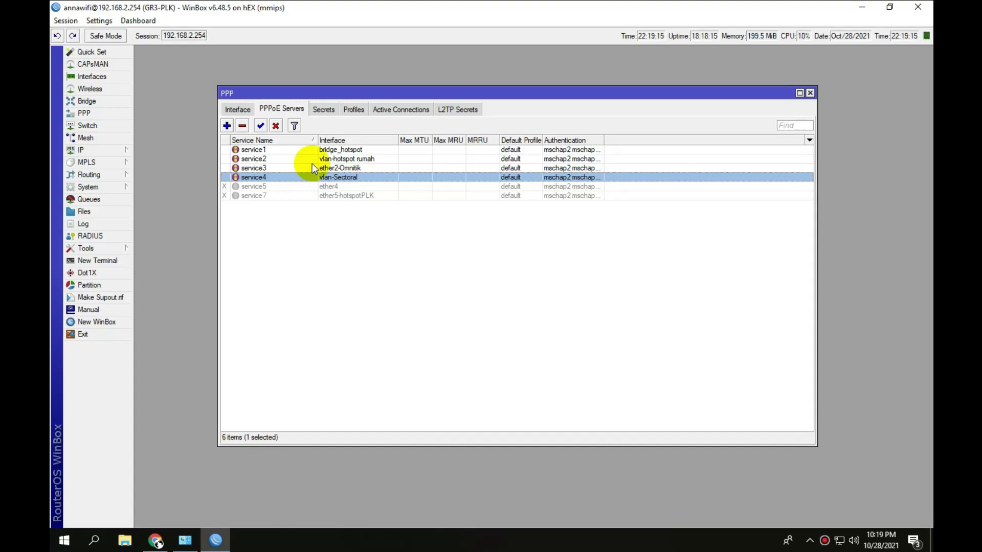
left_click(360, 110)
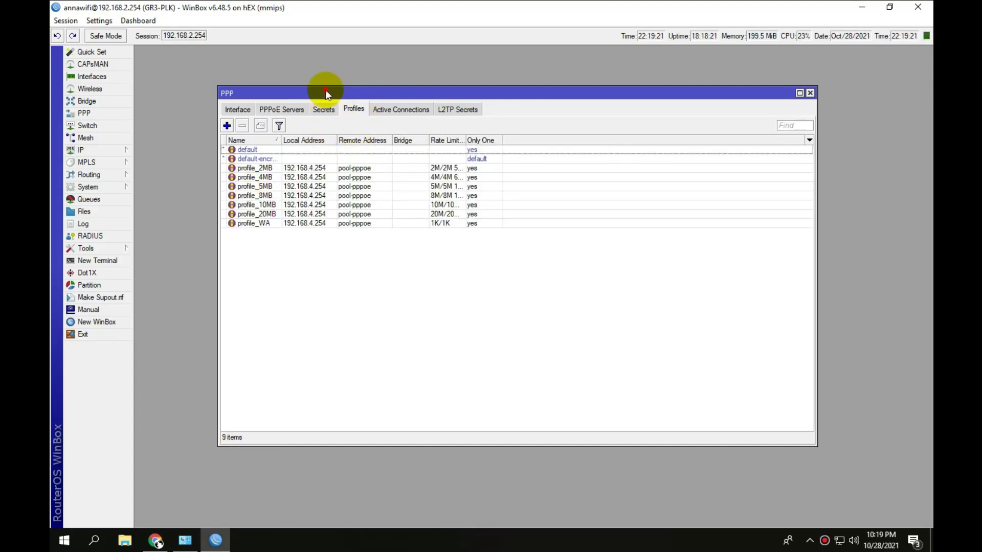
left_click_drag(325, 90, 326, 81)
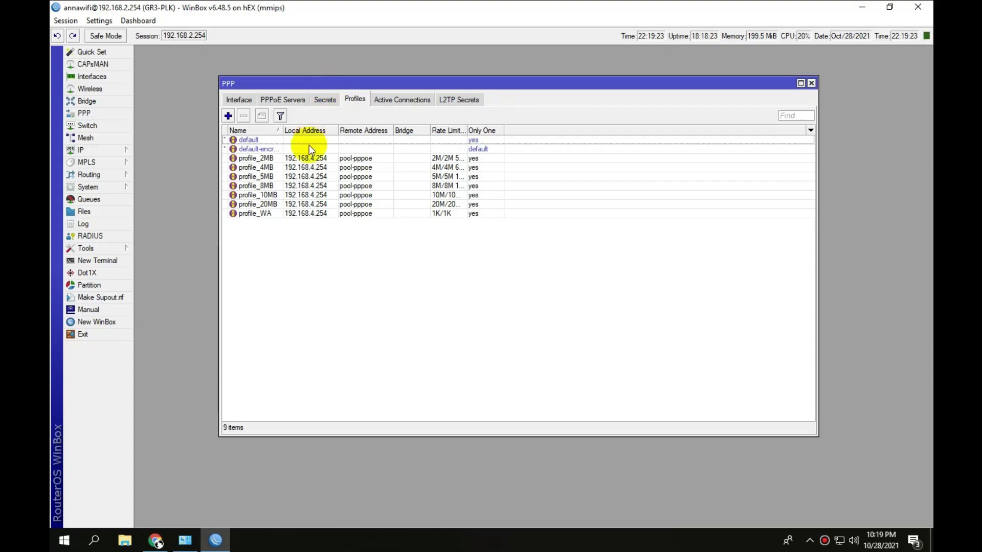
double_click(275, 159)
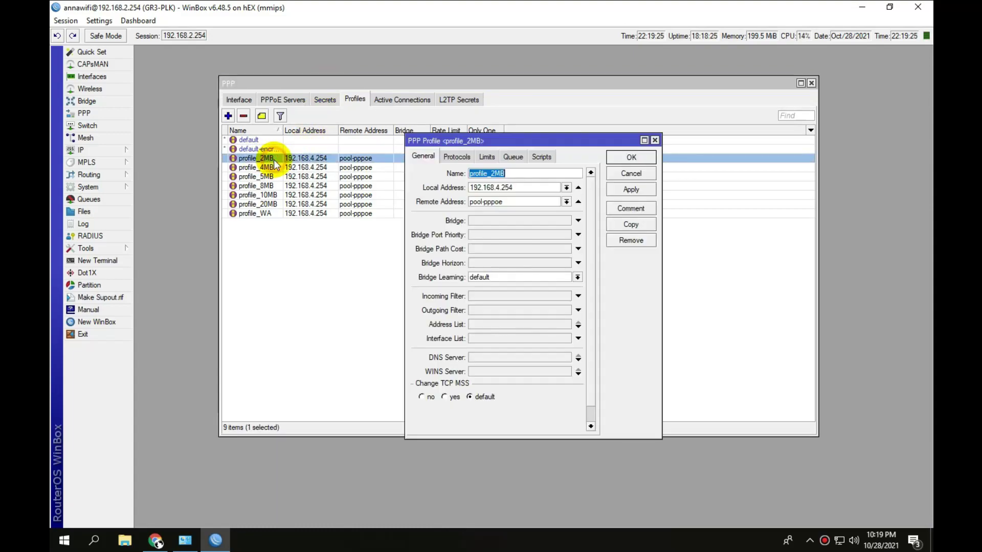
left_click(522, 174)
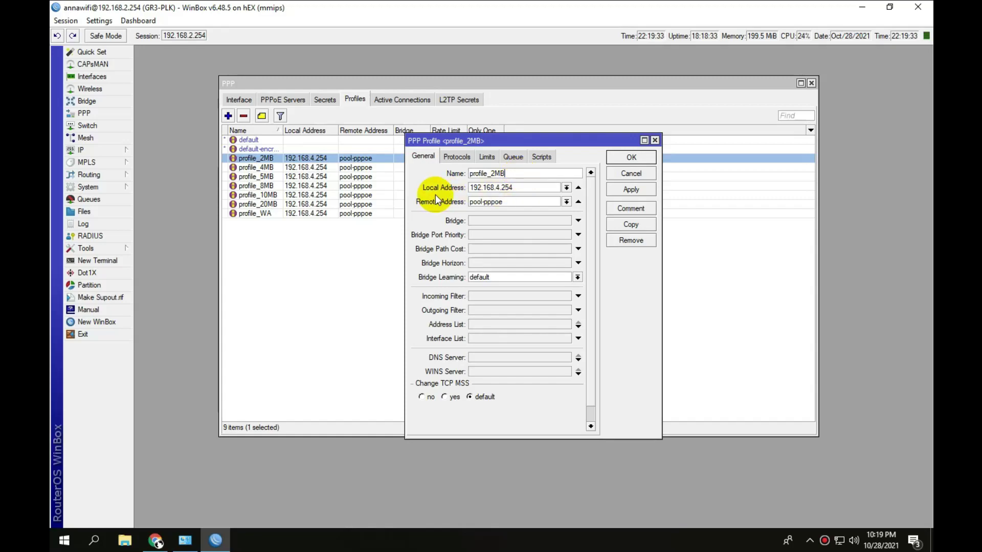
left_click_drag(532, 187, 470, 187)
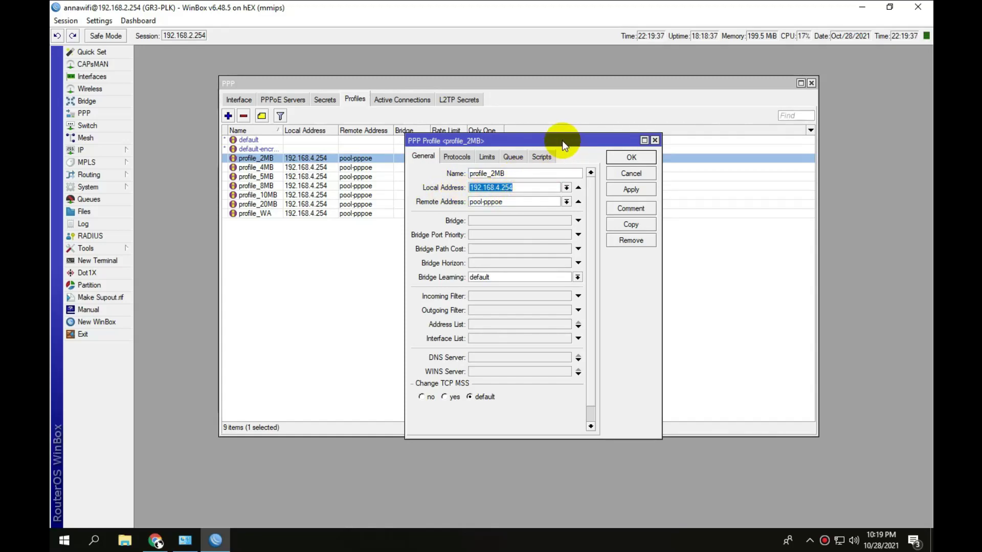
left_click_drag(563, 140, 554, 115)
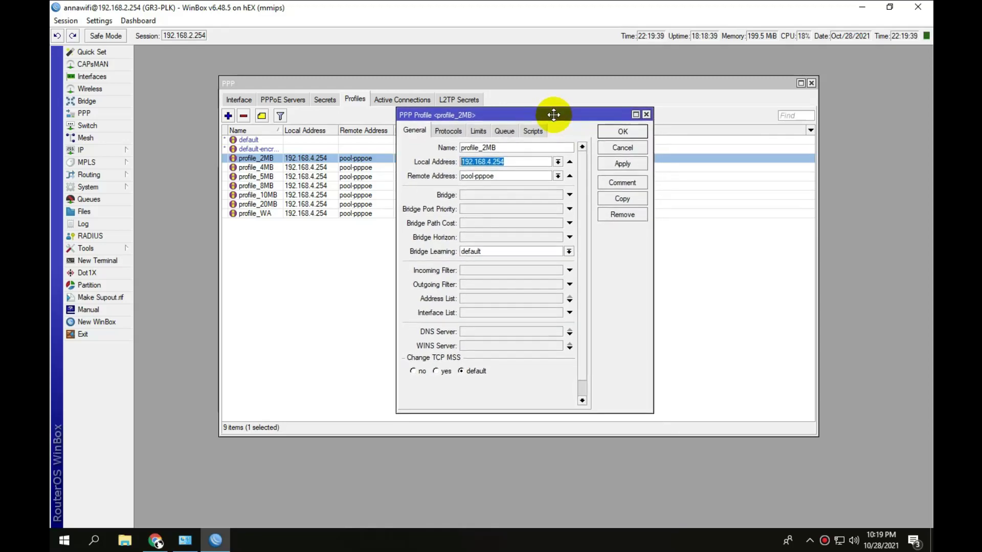
left_click(515, 162)
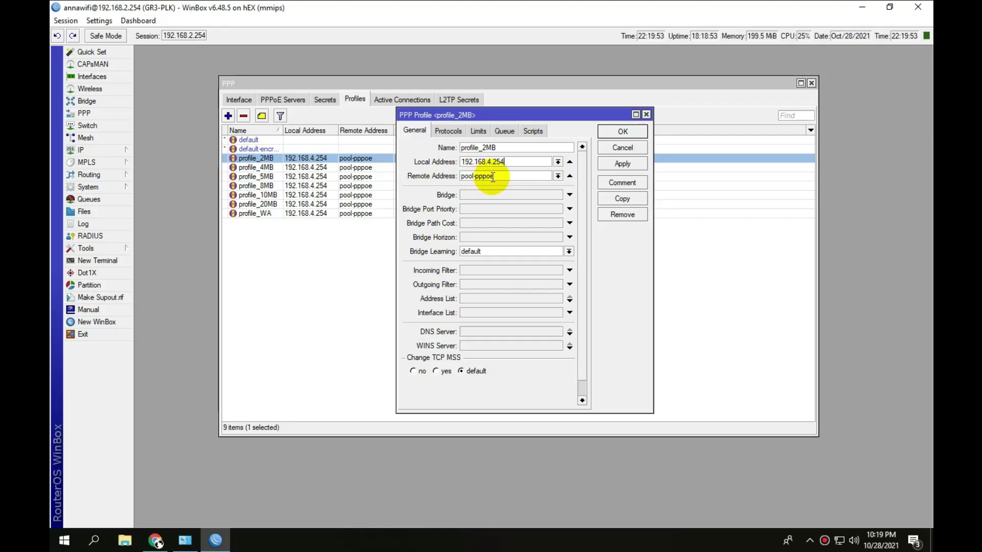
left_click(453, 132)
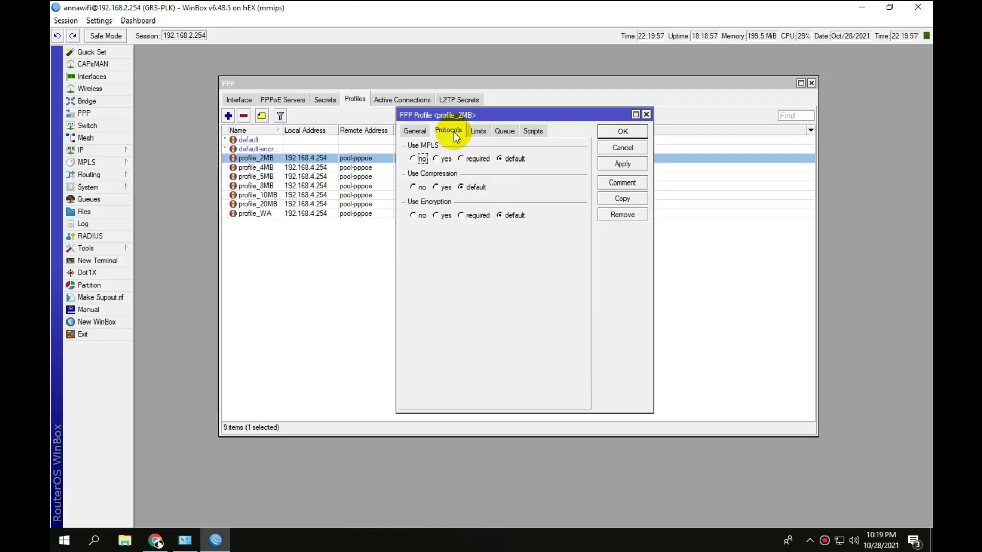
left_click(480, 132)
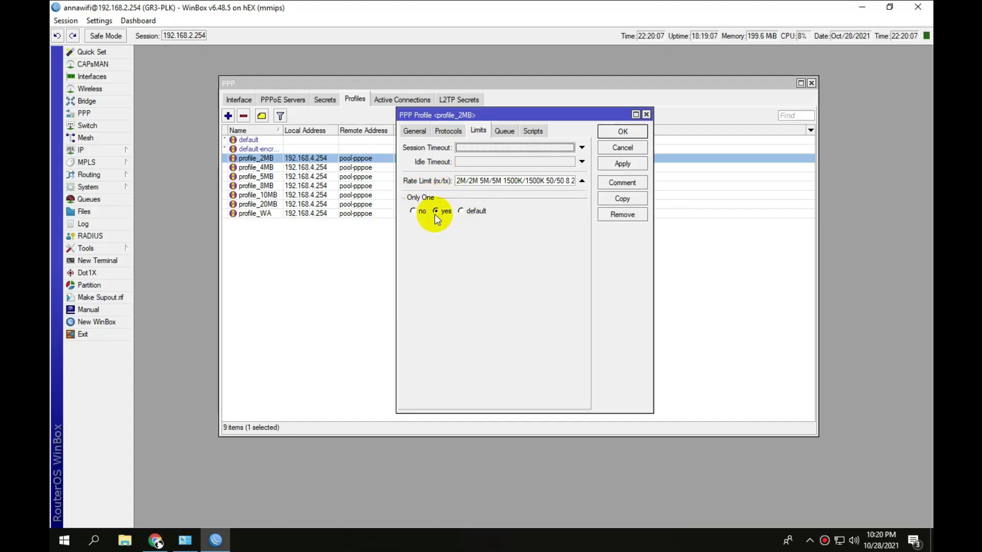
left_click(504, 132)
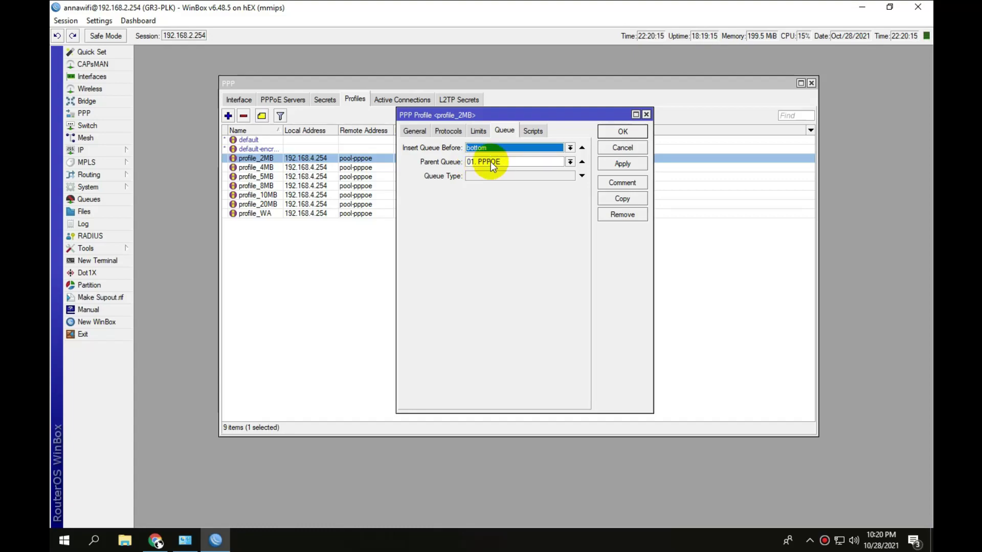
left_click(622, 132)
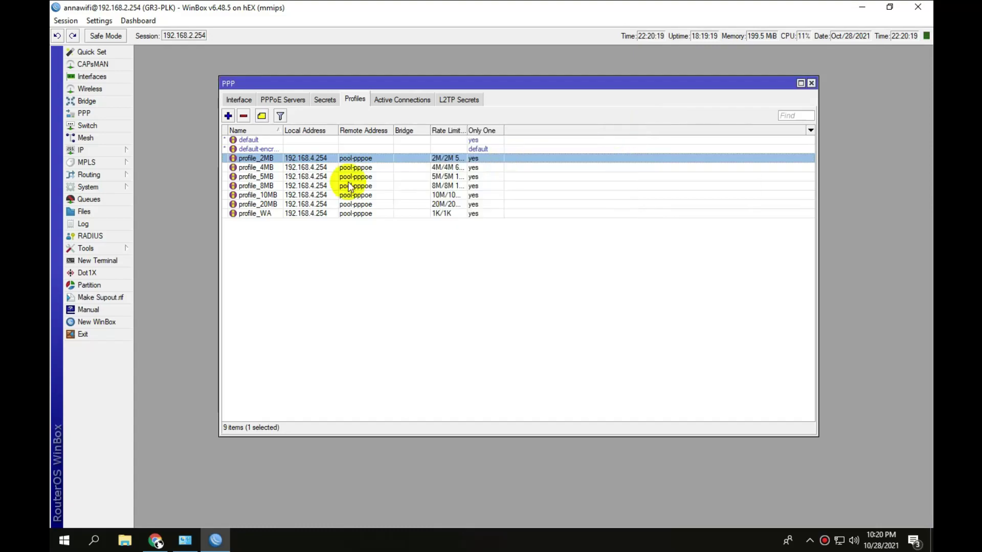
left_click(341, 168)
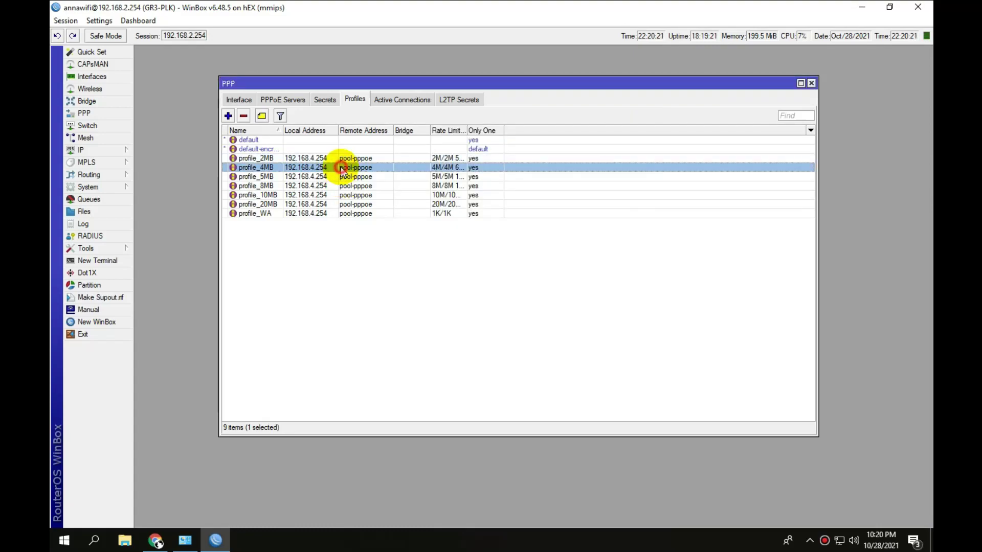
double_click(341, 167)
left_click(449, 131)
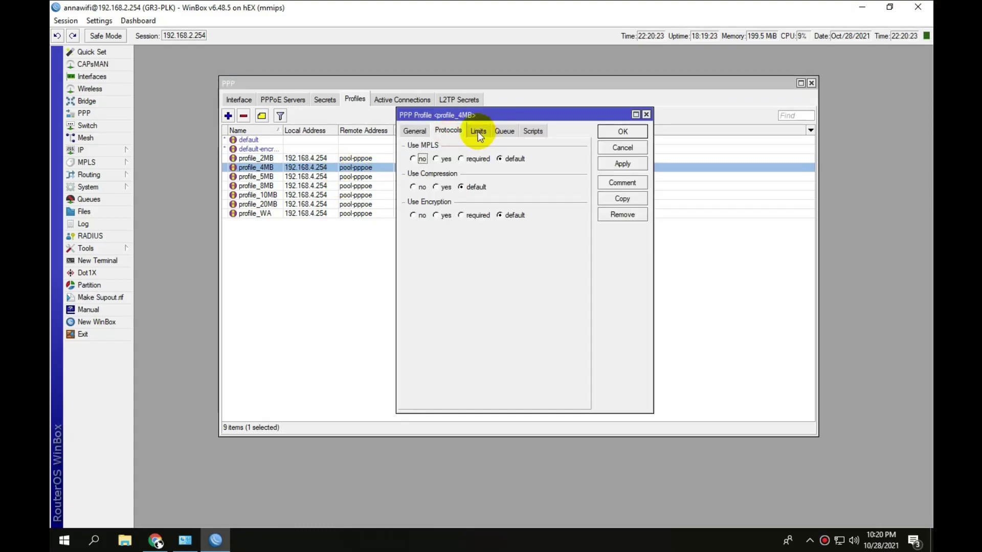
left_click(478, 131)
left_click_drag(457, 182, 501, 180)
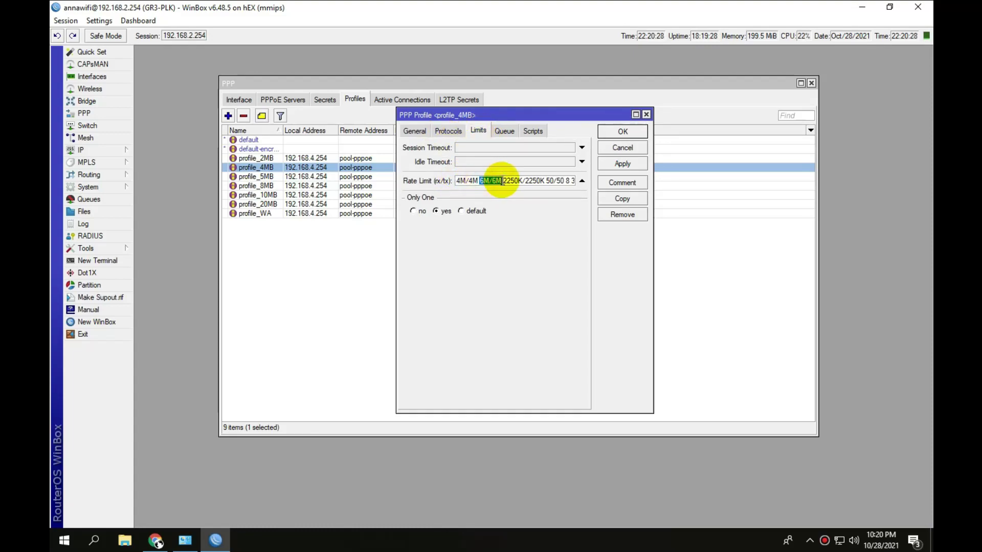
left_click(613, 132)
left_click(389, 177)
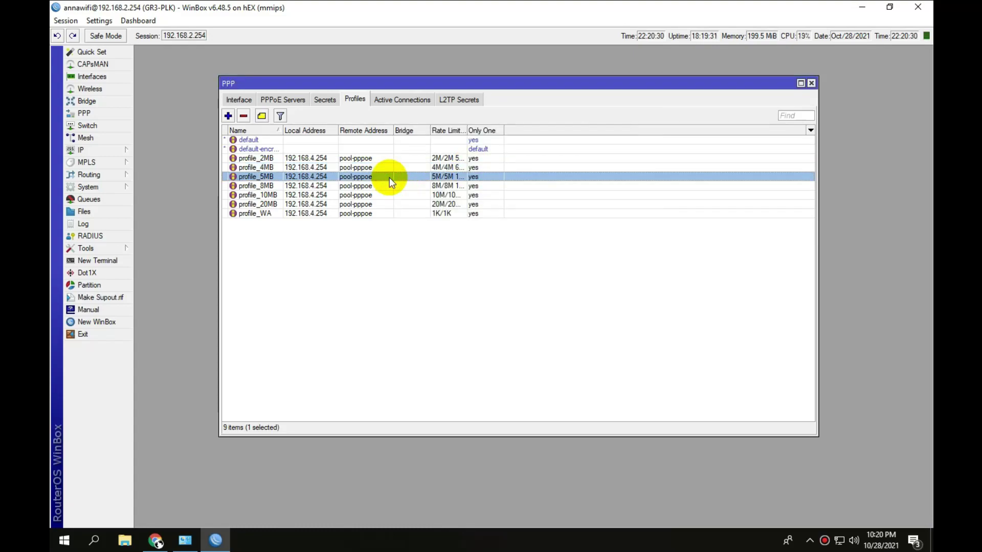
left_click(277, 185)
left_click(279, 196)
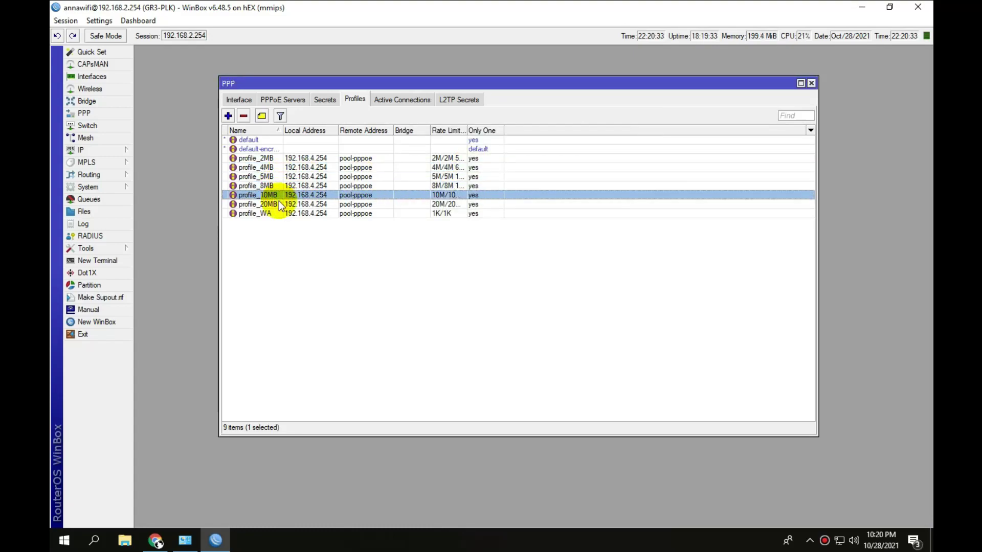
left_click(279, 204)
left_click(280, 212)
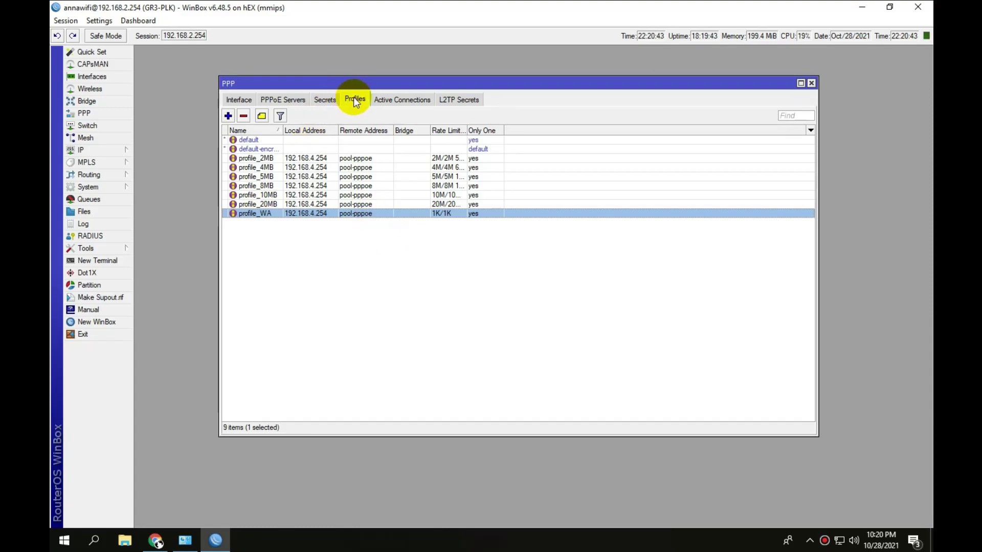
Show the PPP Secrets list and scroll through the 36 pppoe user accounts.
left_click(331, 101)
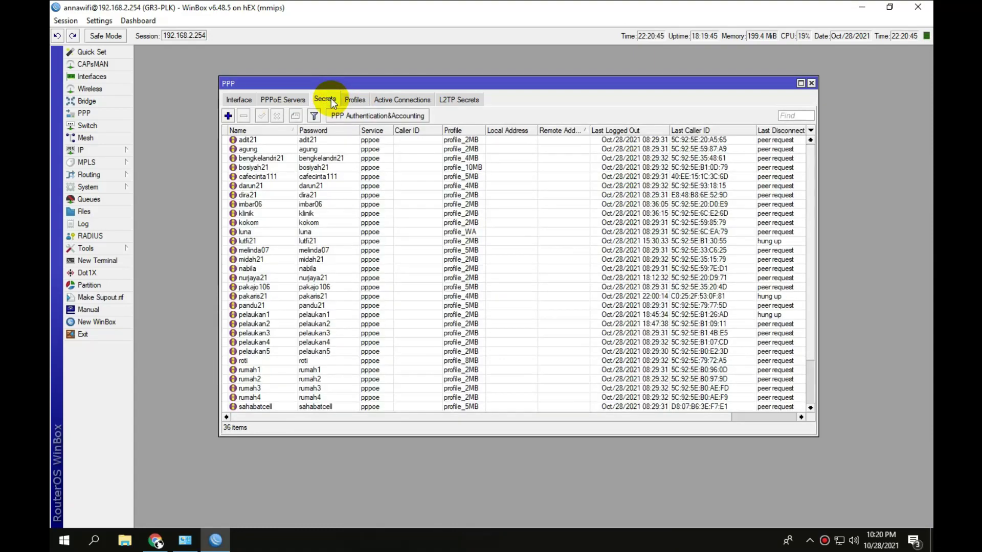
scroll(358, 279, "down", 1)
scroll(358, 279, "up", 1)
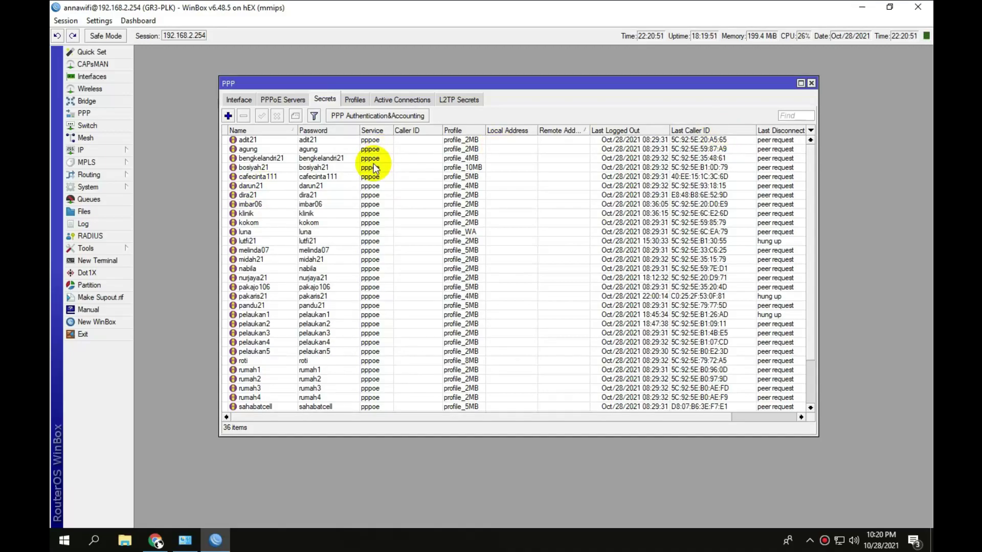
scroll(333, 342, "down", 2)
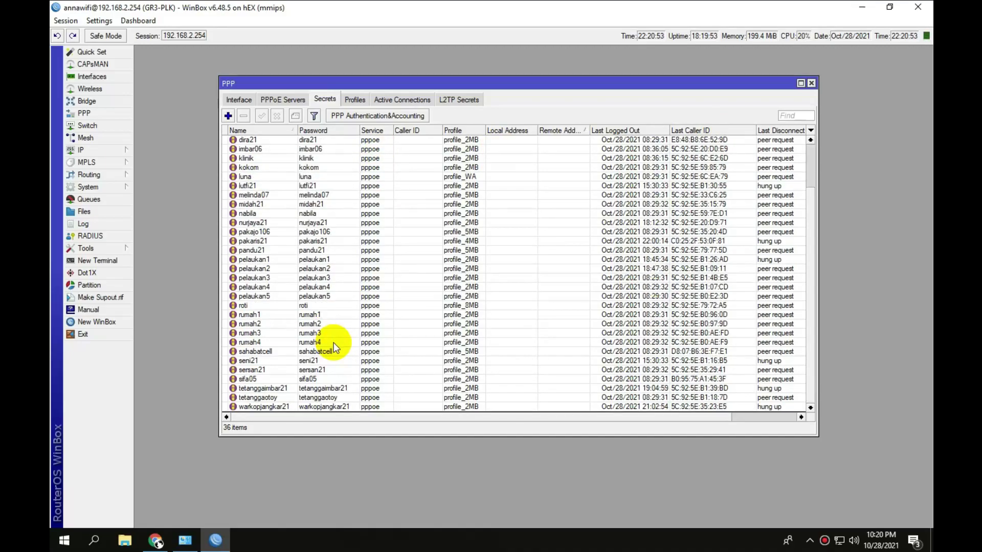
scroll(334, 342, "up", 2)
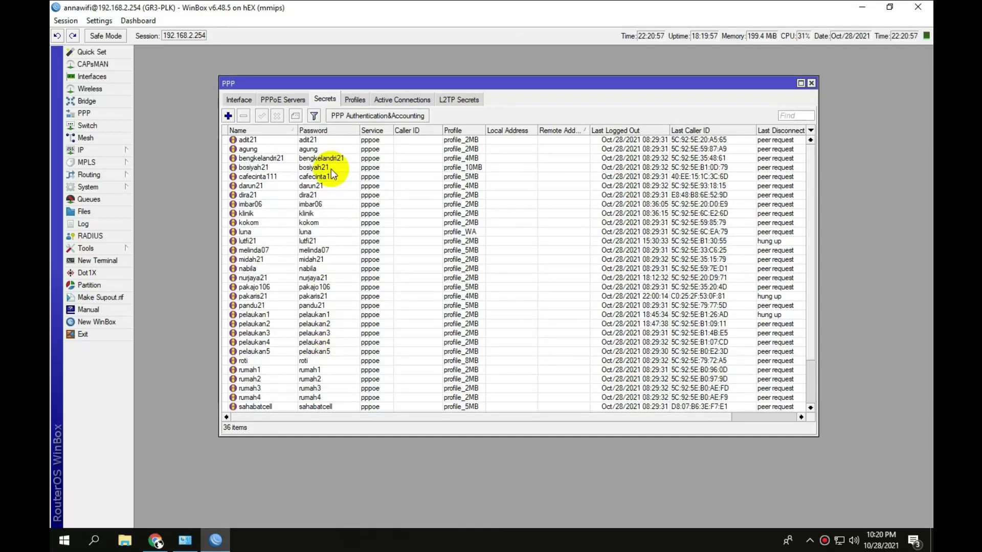
Create a new PPP secret named tes123 and enter its password.
left_click(228, 116)
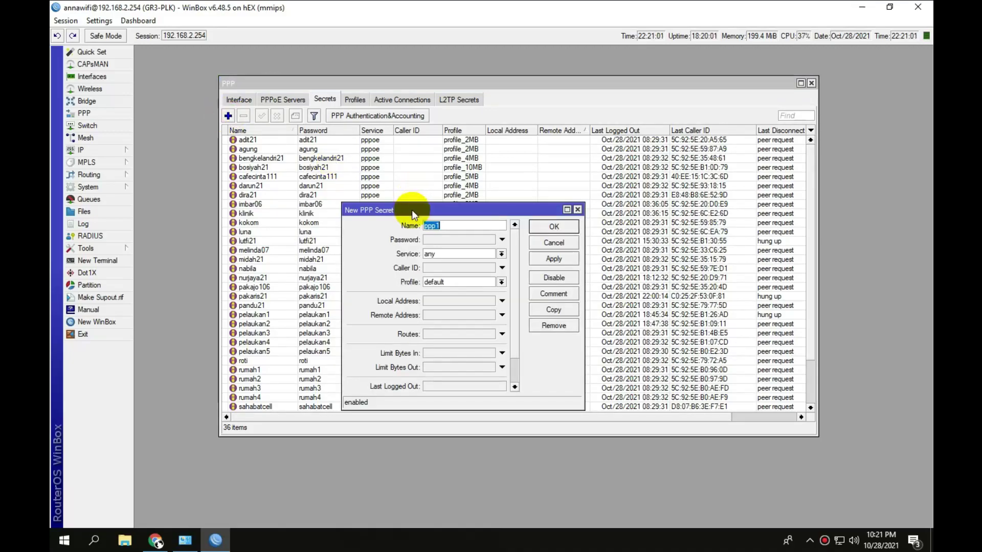
left_click_drag(412, 209, 429, 151)
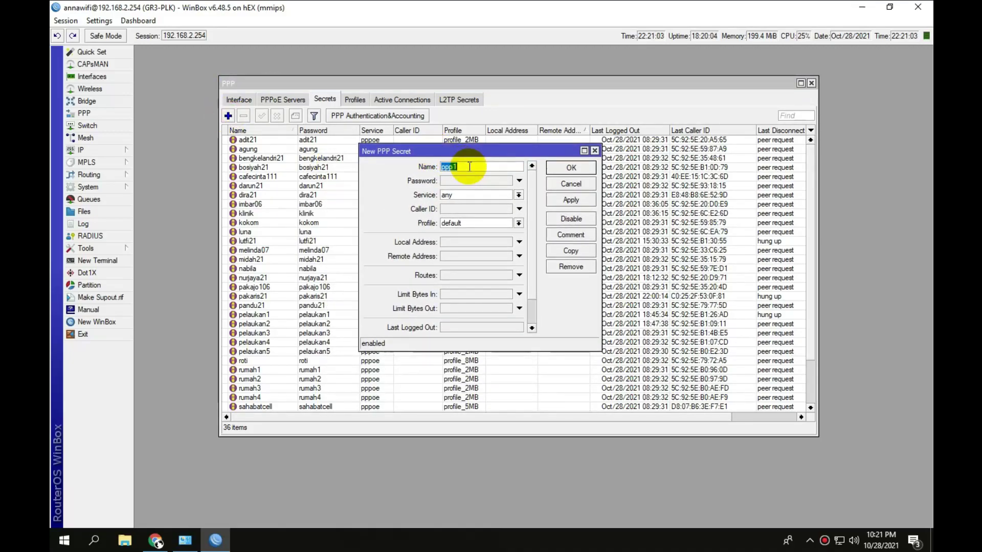
type("tes")
type("123")
left_click(472, 181)
type("t")
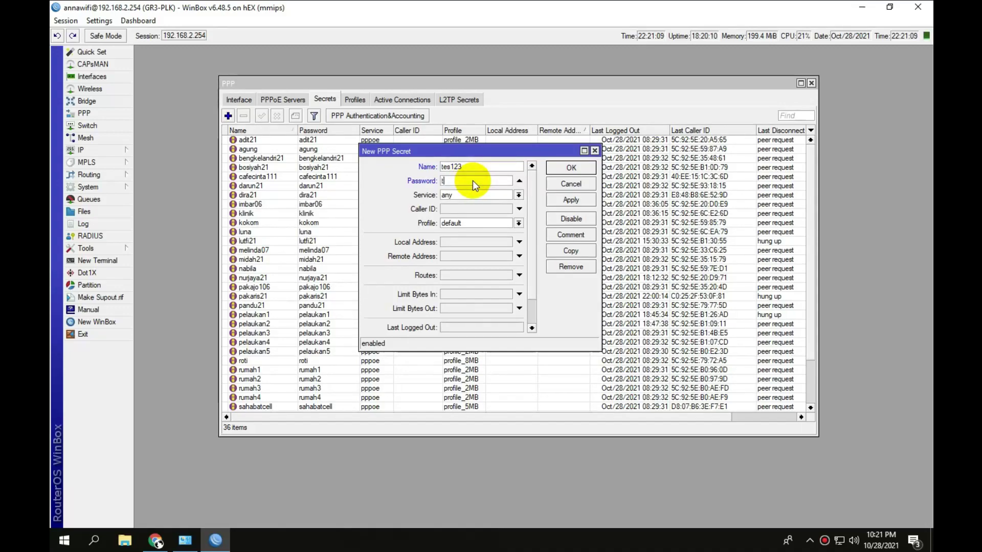
type("es123")
Set the secret's service to pppoe and profile to profile_2MB, then apply and save.
left_click(518, 196)
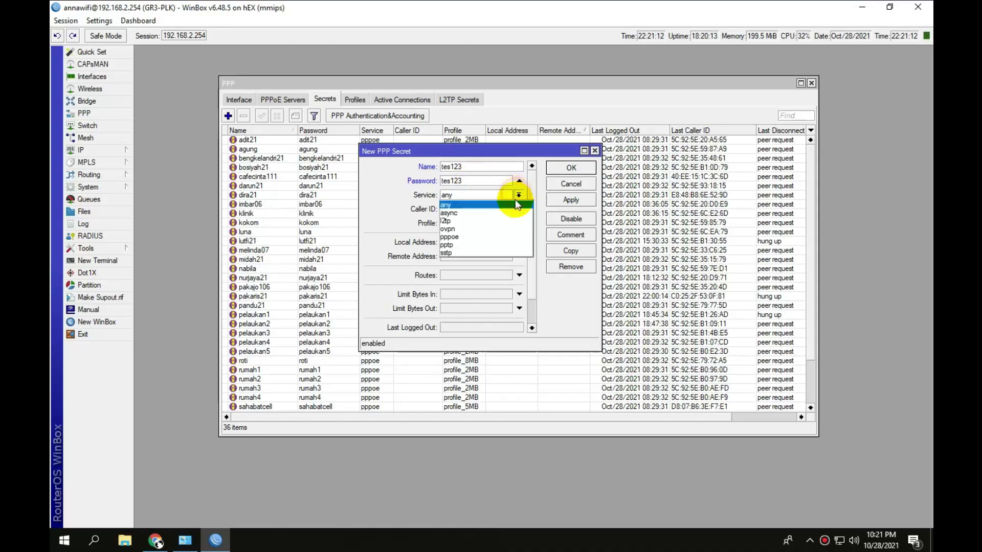
left_click(508, 236)
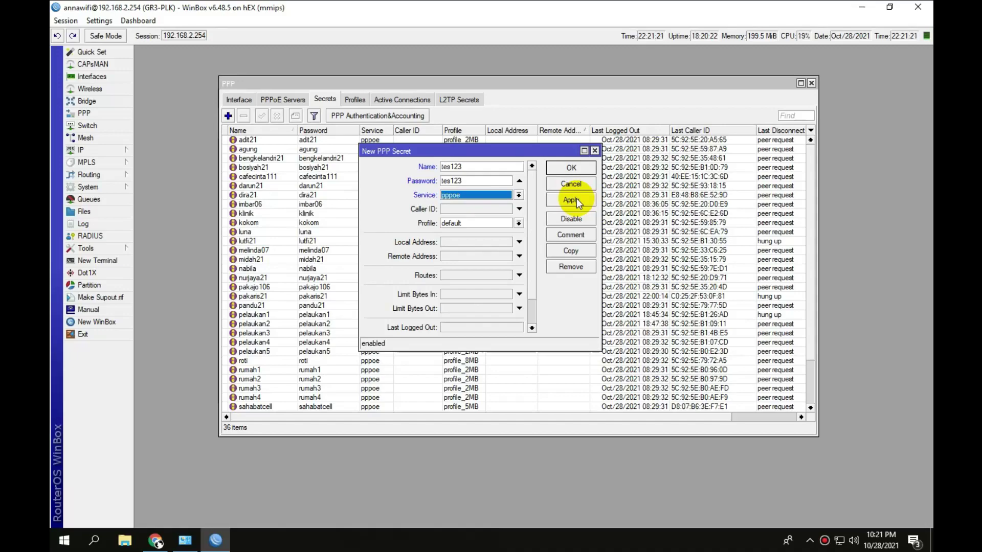
left_click(519, 223)
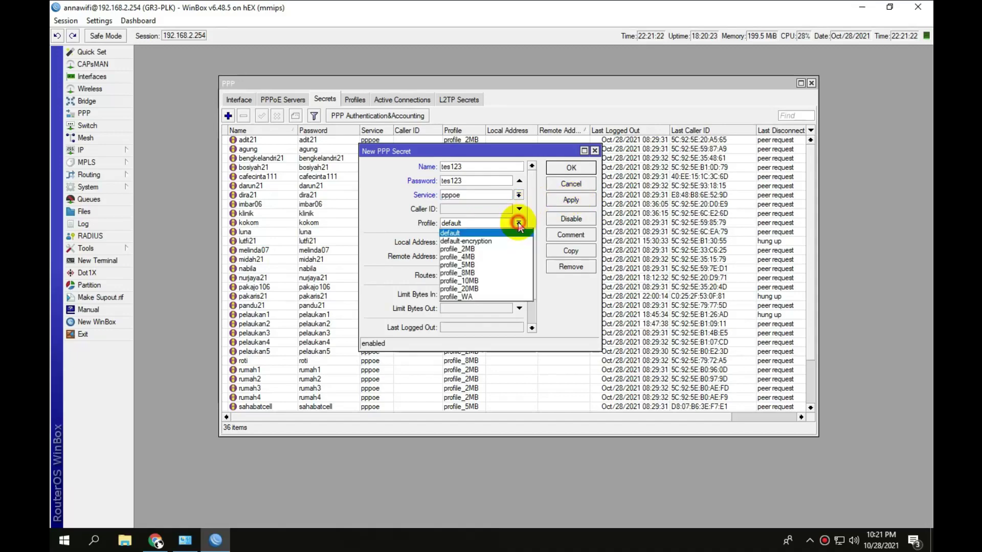
left_click(503, 248)
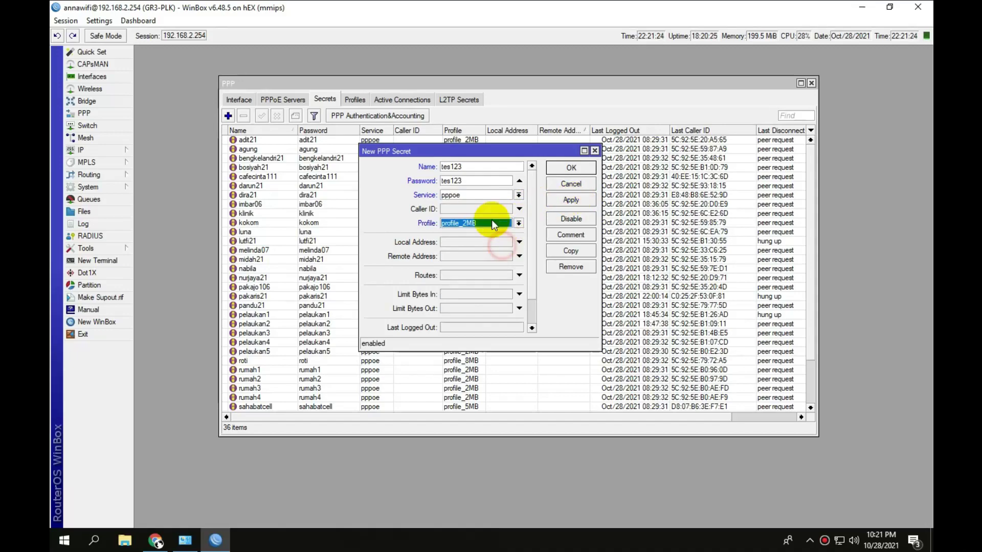
left_click(572, 201)
left_click(571, 169)
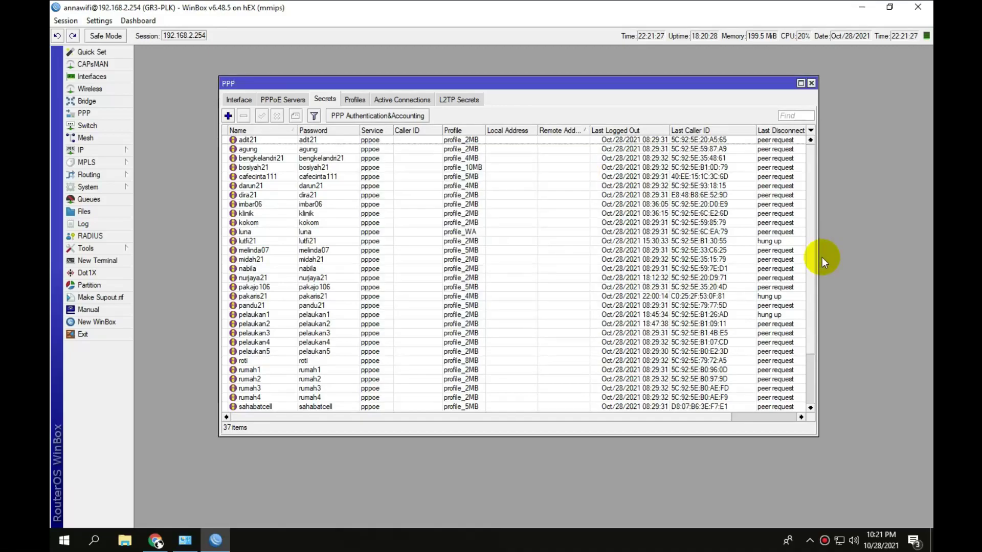
Select the new tes123 secret and locate its PPPoE server binding in the Interface list.
scroll(812, 272, "down", 3)
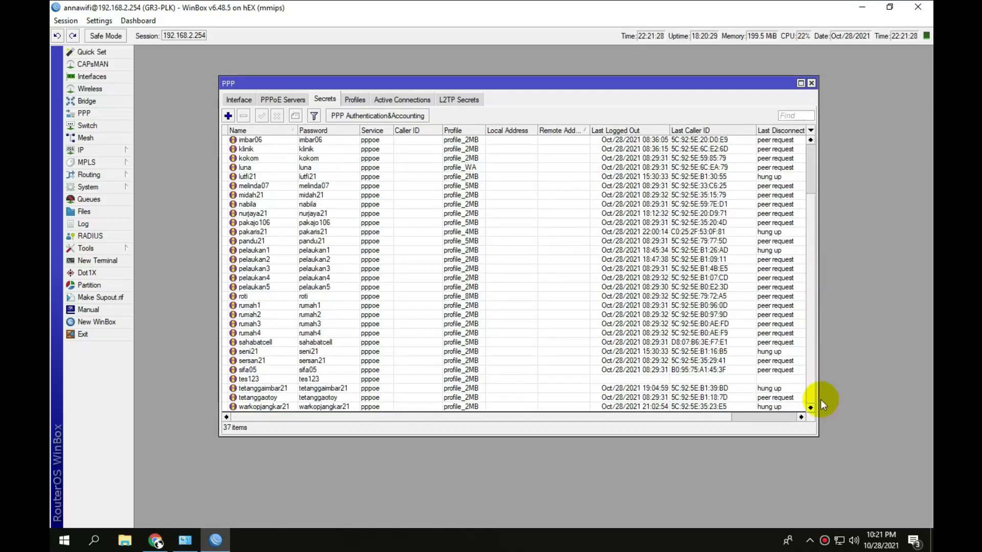
left_click(309, 379)
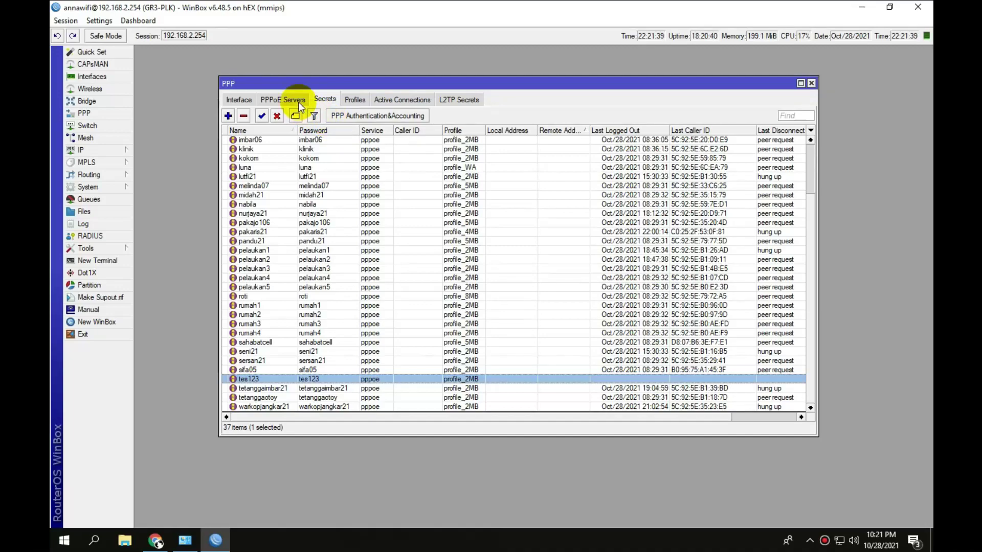
left_click(244, 98)
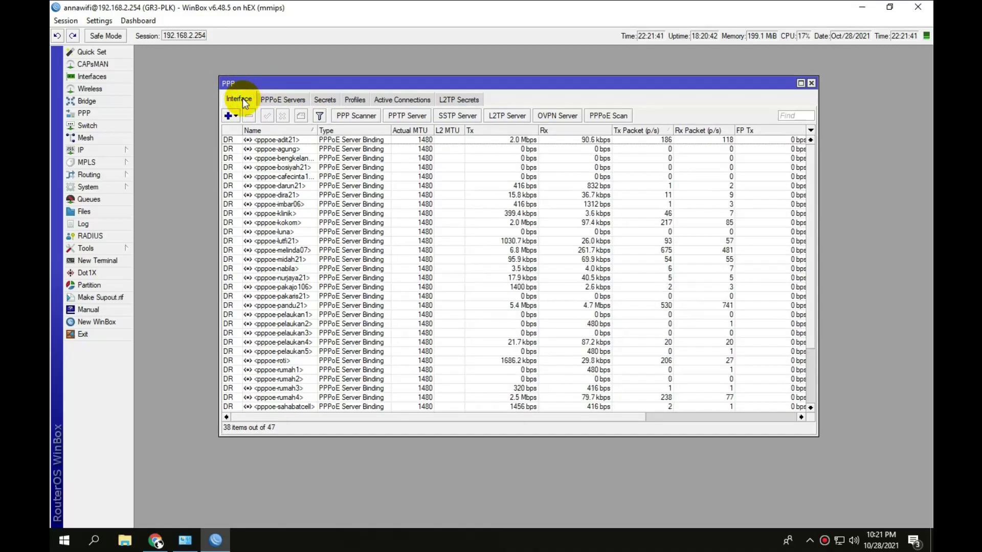
left_click(325, 259)
scroll(326, 255, "down", 1)
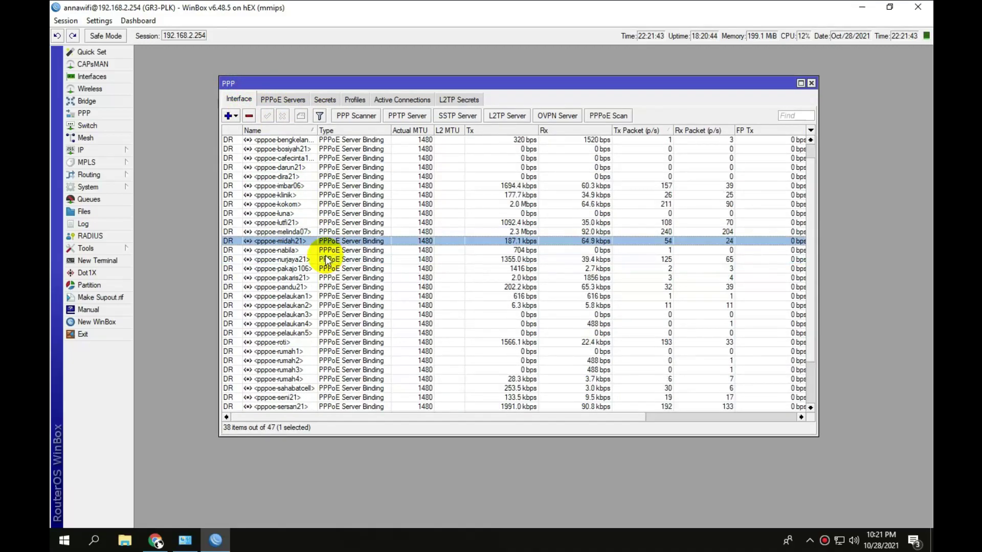
scroll(323, 267, "down", 2)
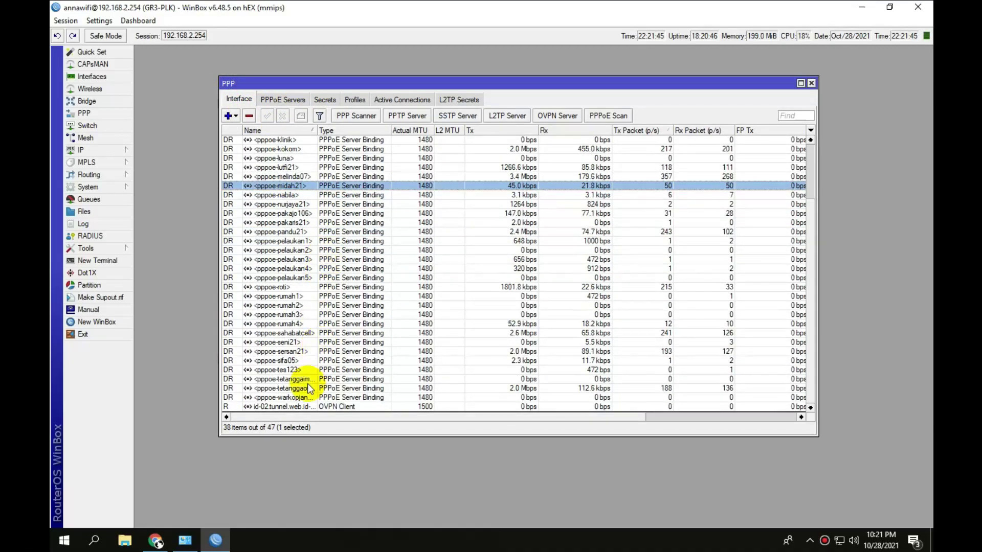
left_click(300, 371)
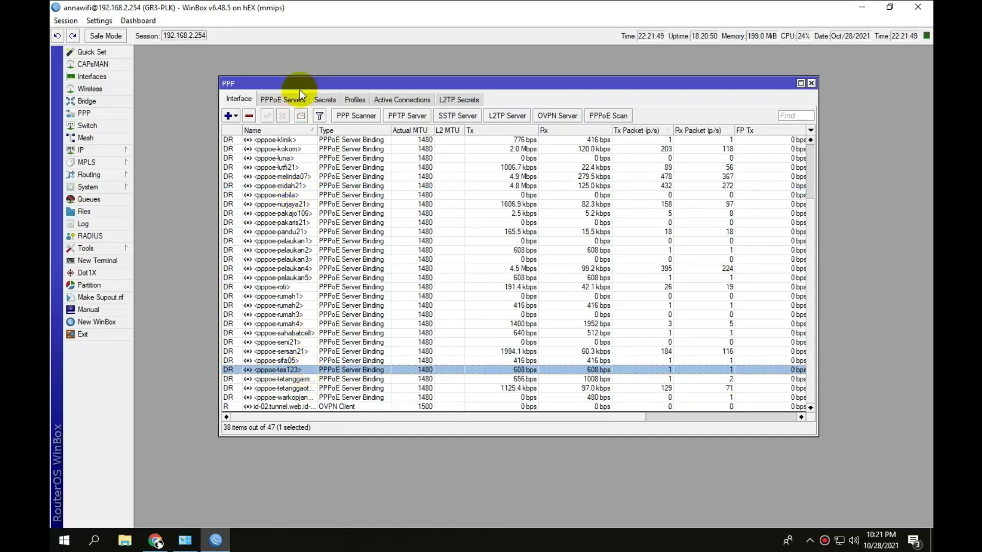
left_click(325, 99)
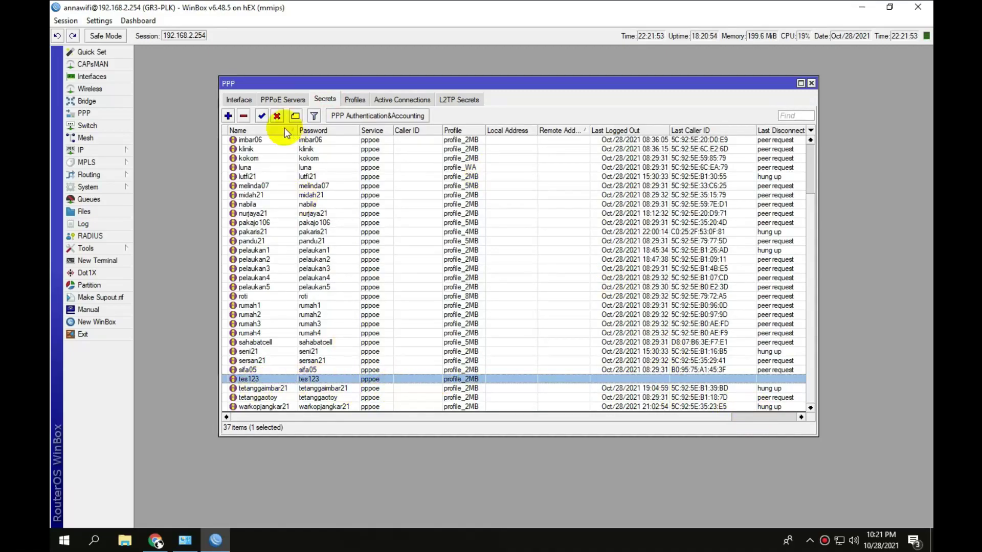
left_click(239, 99)
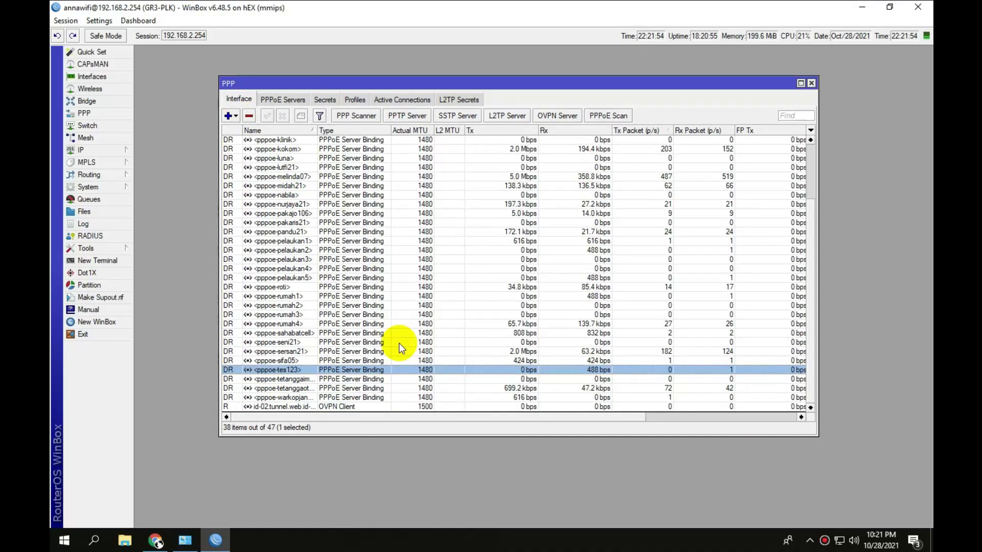
double_click(385, 371)
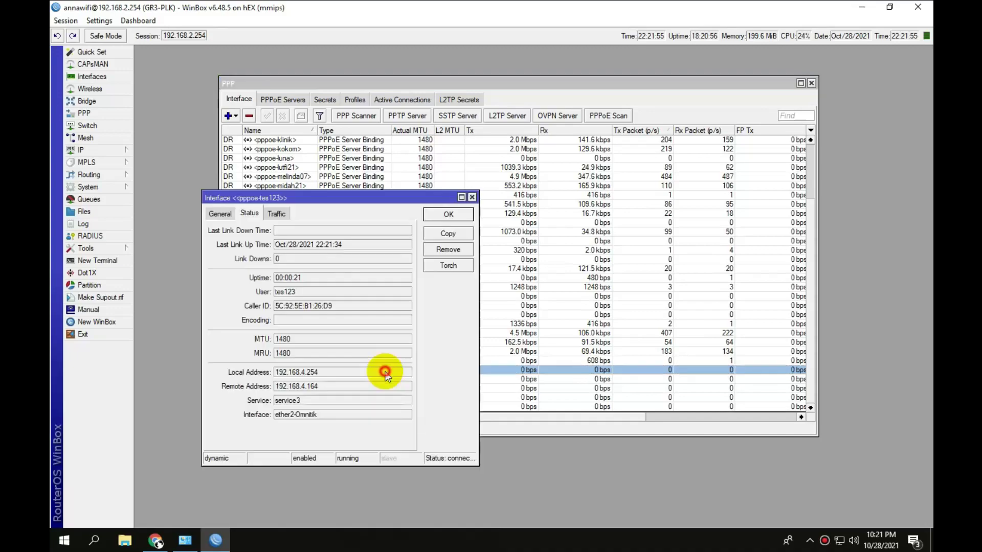
left_click(327, 386)
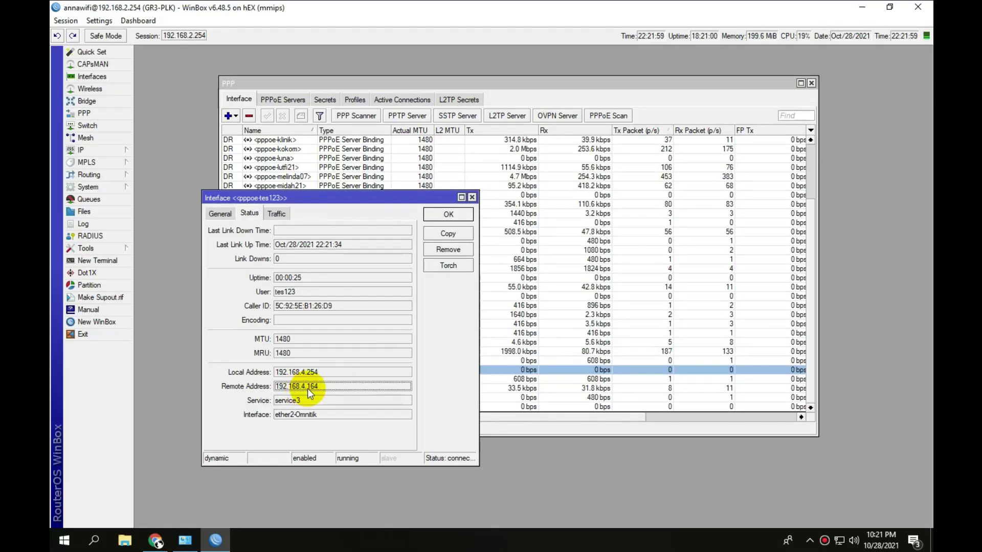
left_click(276, 214)
left_click(447, 214)
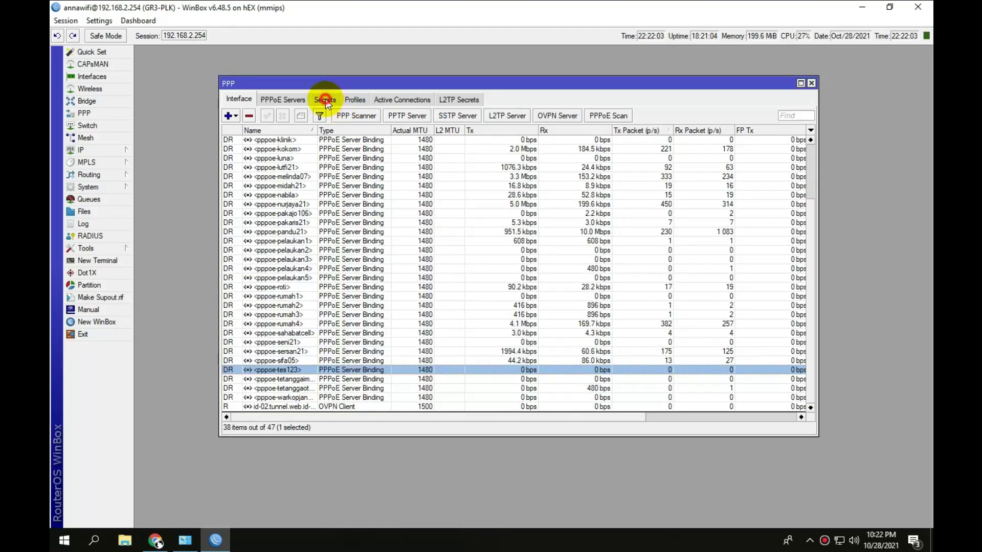
left_click(355, 100)
Review the queue settings of the profile_2MB profile.
left_click(349, 159)
double_click(350, 163)
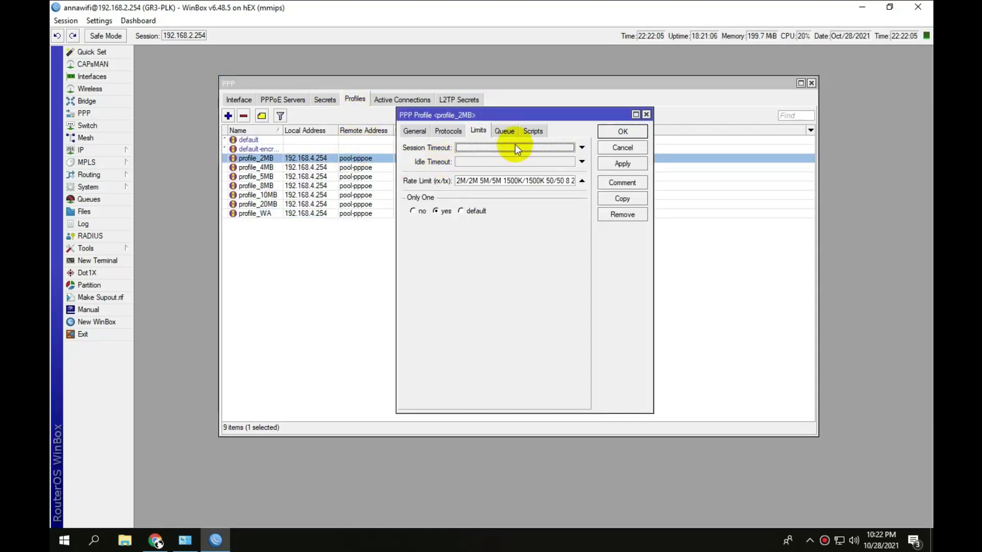
left_click(512, 132)
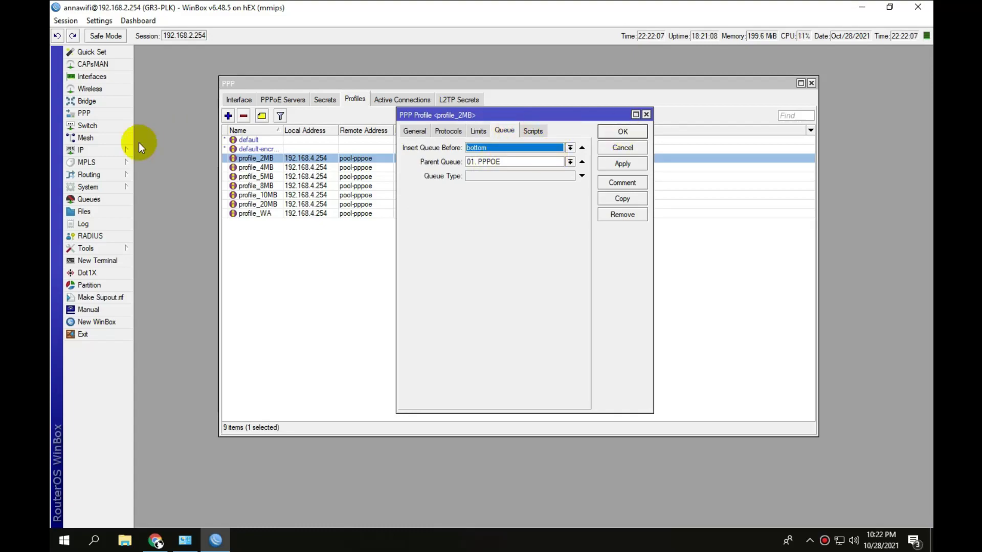
Verify in Simple Queues that the tes123 queue is limited to 2M/2M, then show Interfaces.
left_click(103, 199)
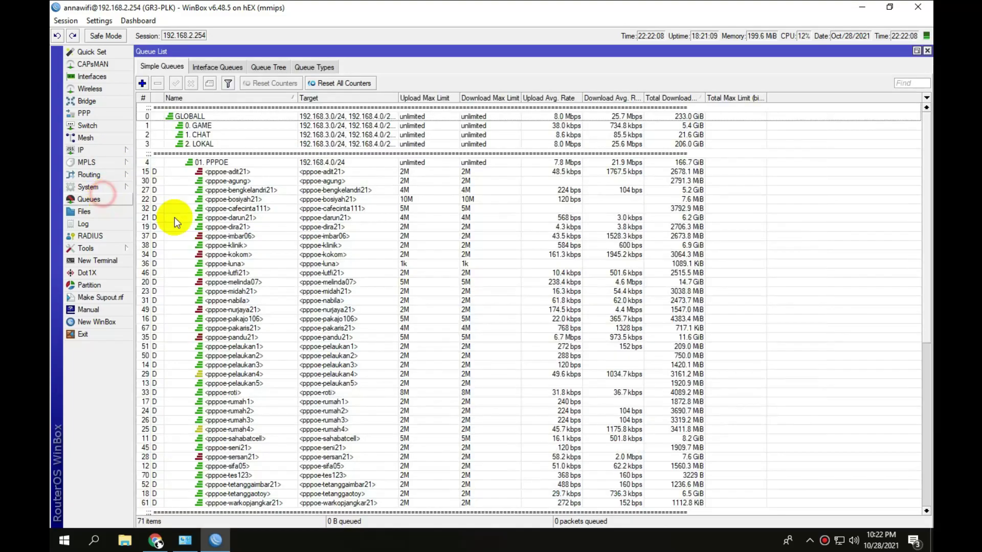
left_click(217, 162)
left_click(220, 143)
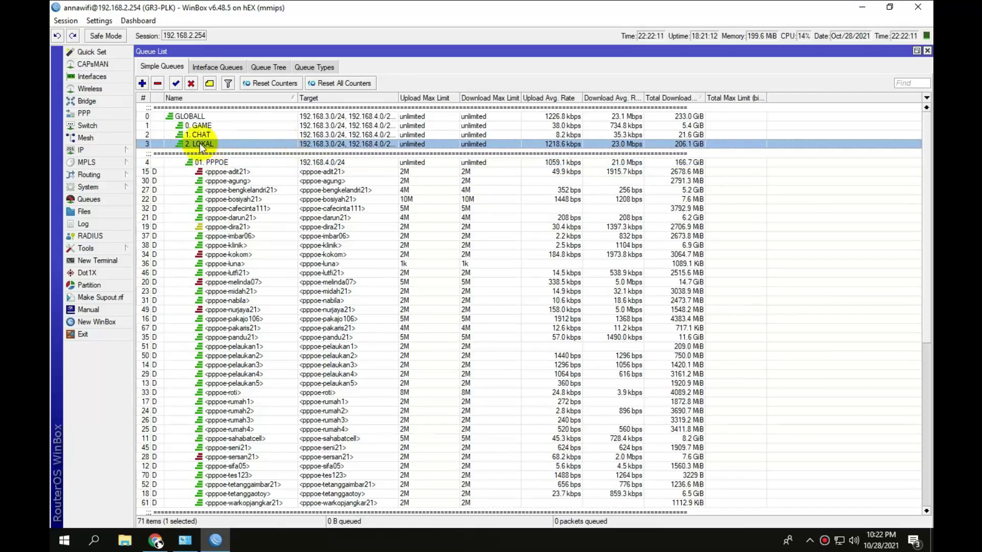
left_click(223, 162)
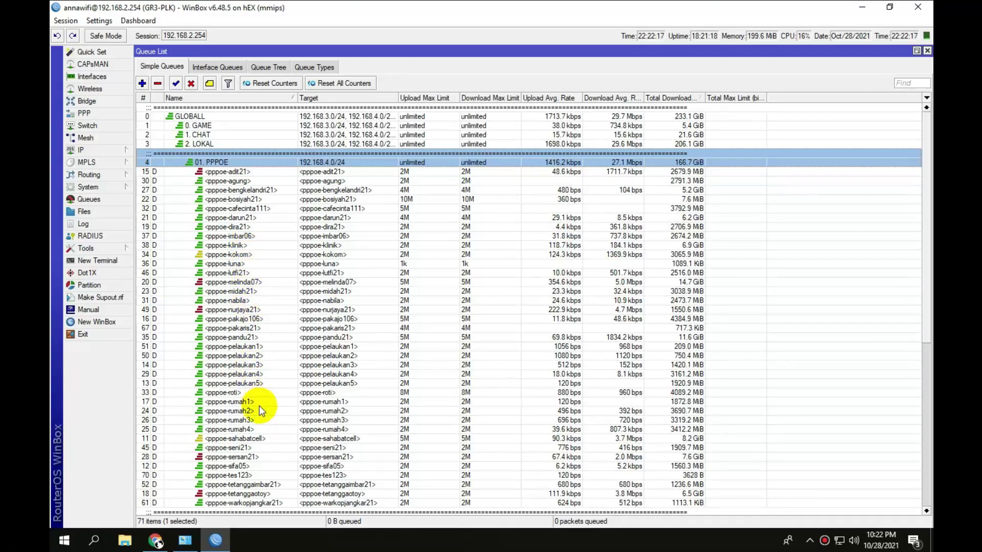
left_click(257, 473)
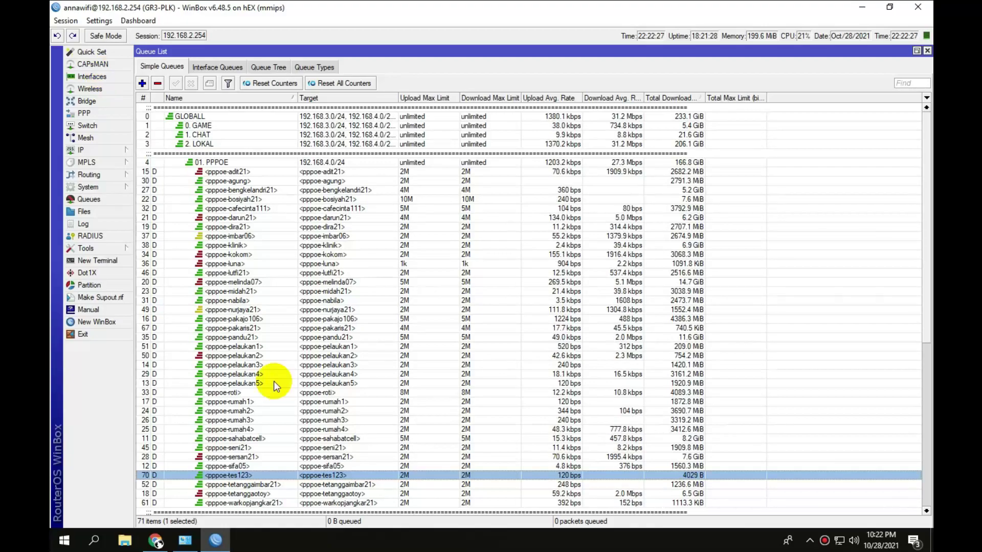
left_click(92, 77)
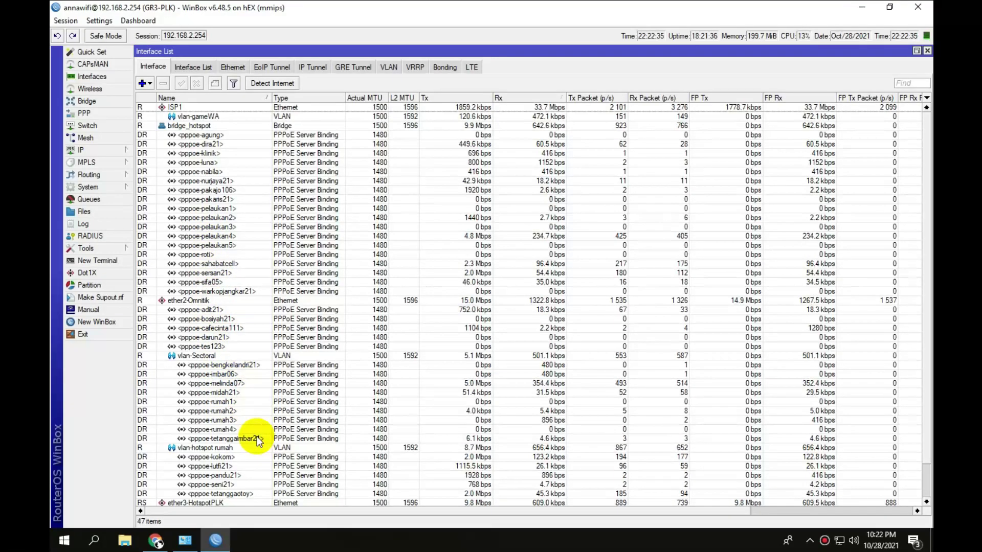
Remove the pppoe-tes123 binding to force a reconnect and check its recreated simple queue.
left_click(210, 337)
left_click(205, 346)
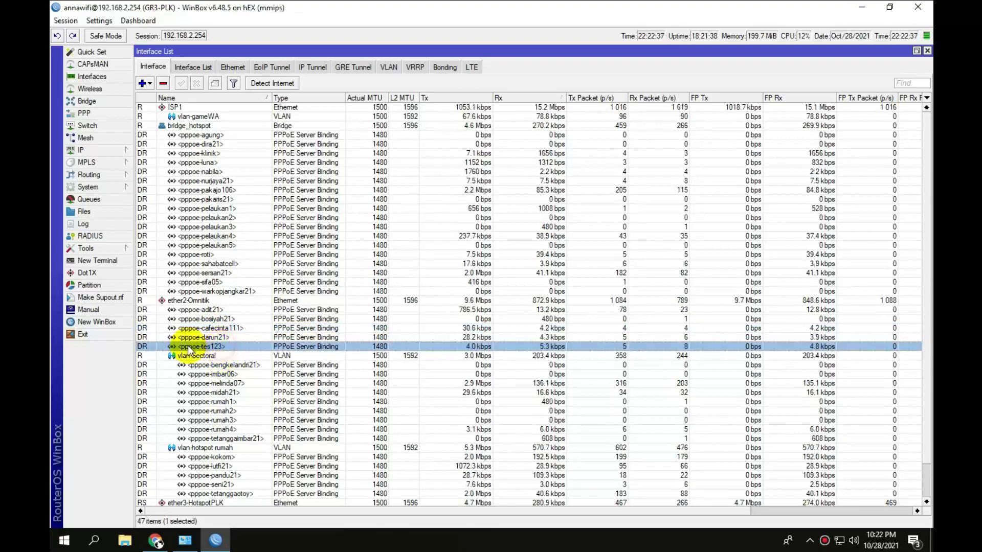
left_click(163, 84)
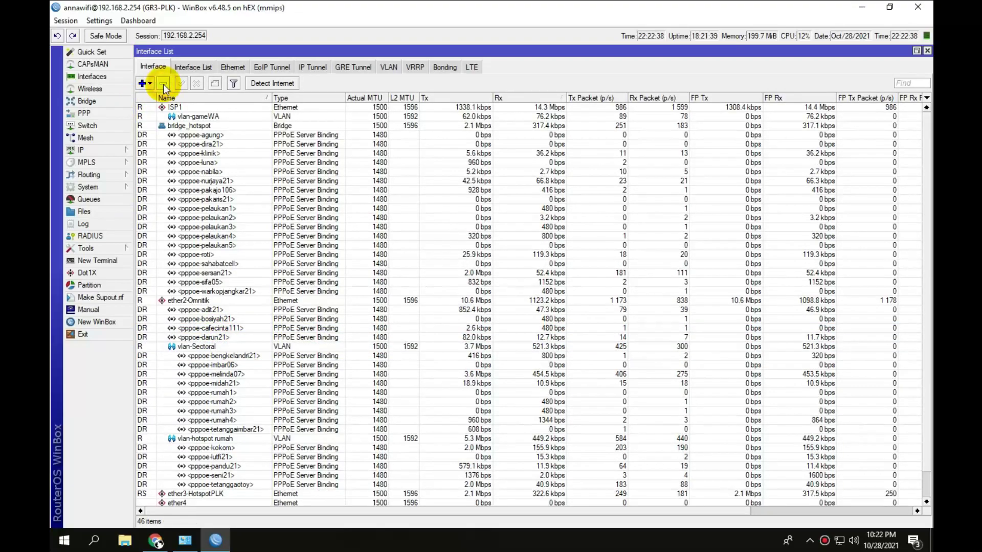
left_click(90, 199)
left_click(255, 465)
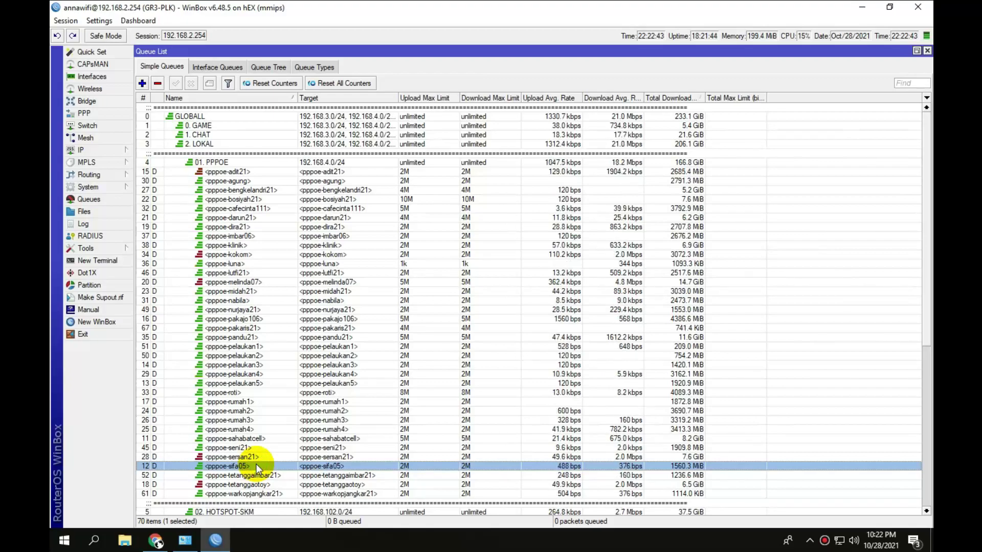
left_click(225, 163)
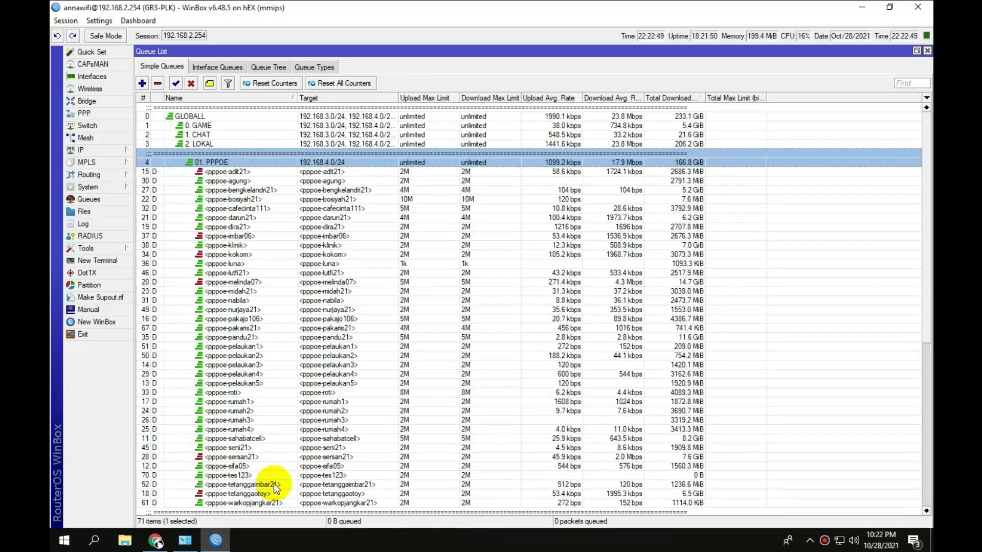
left_click(478, 472)
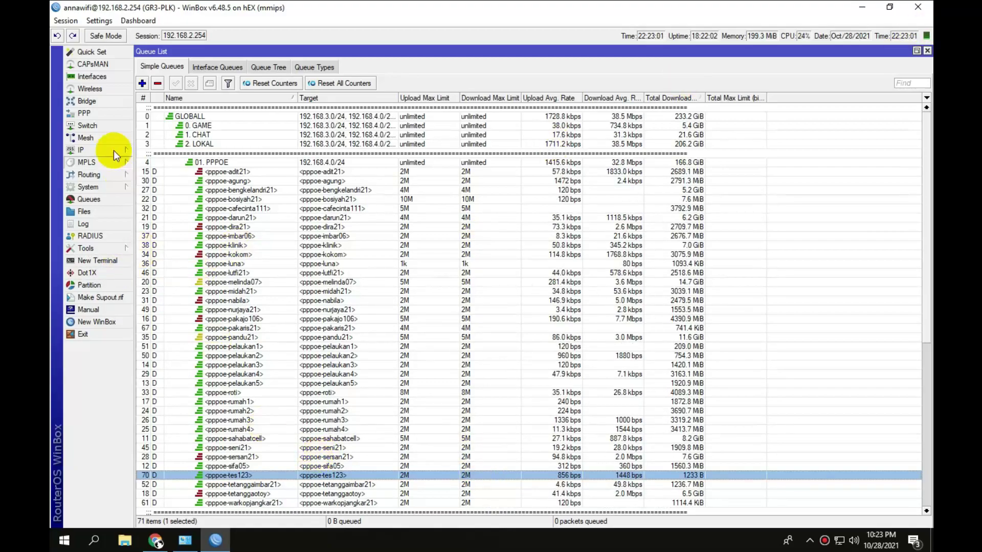
View pppoe-tes123's Status: connected via service3 with remote address 192.168.4.164.
left_click(86, 77)
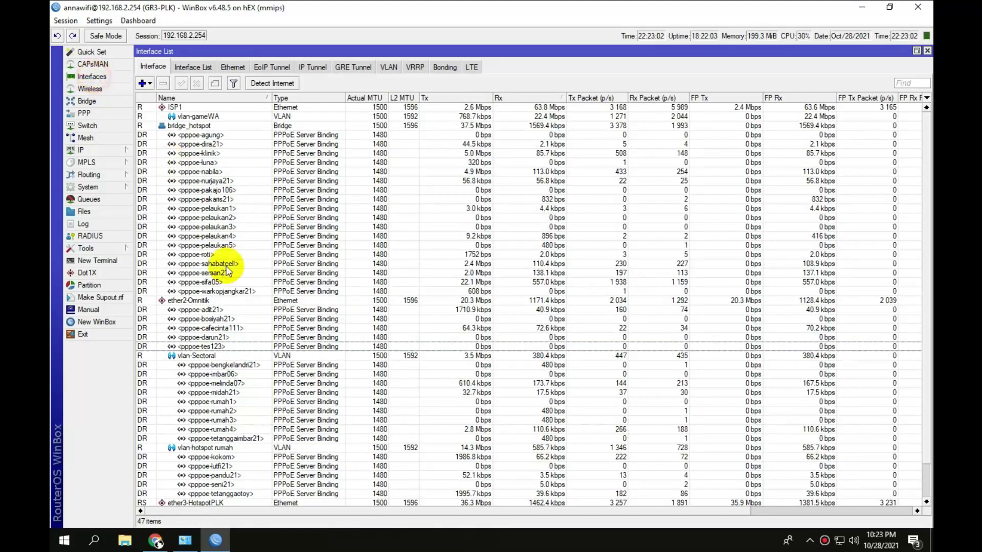
double_click(224, 347)
left_click(249, 212)
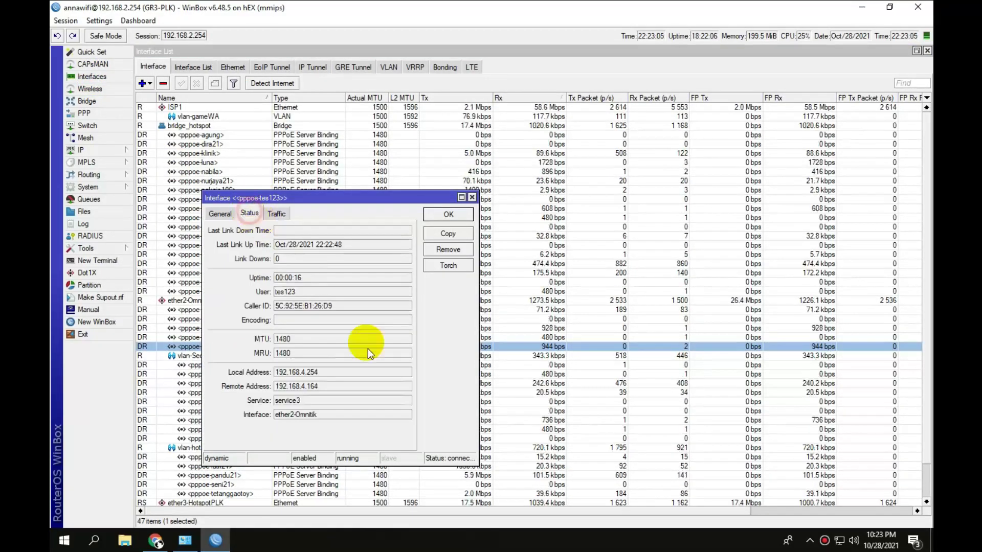
left_click(312, 387)
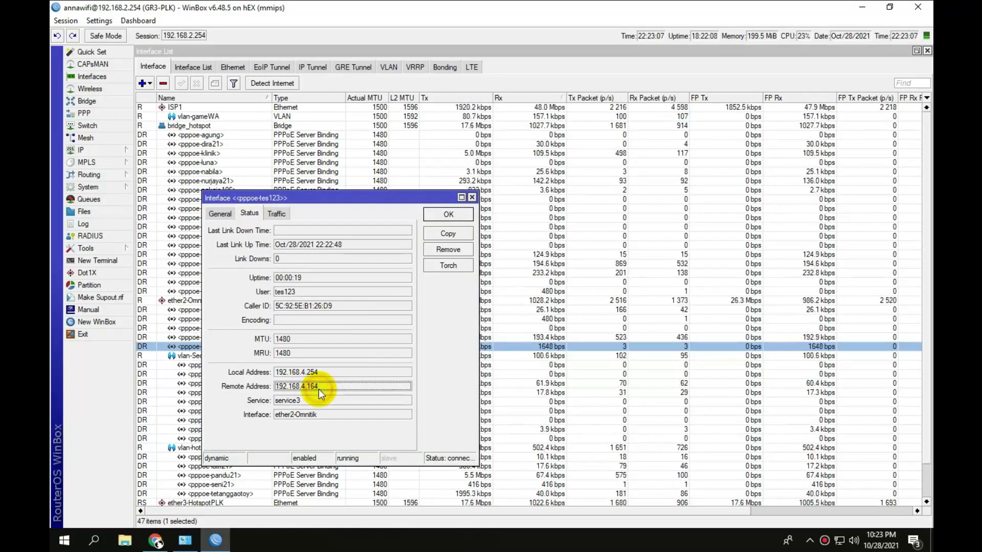
Run ping 192.168.4.164 from a New Terminal to reach the tes123 client.
left_click(102, 260)
type("pin")
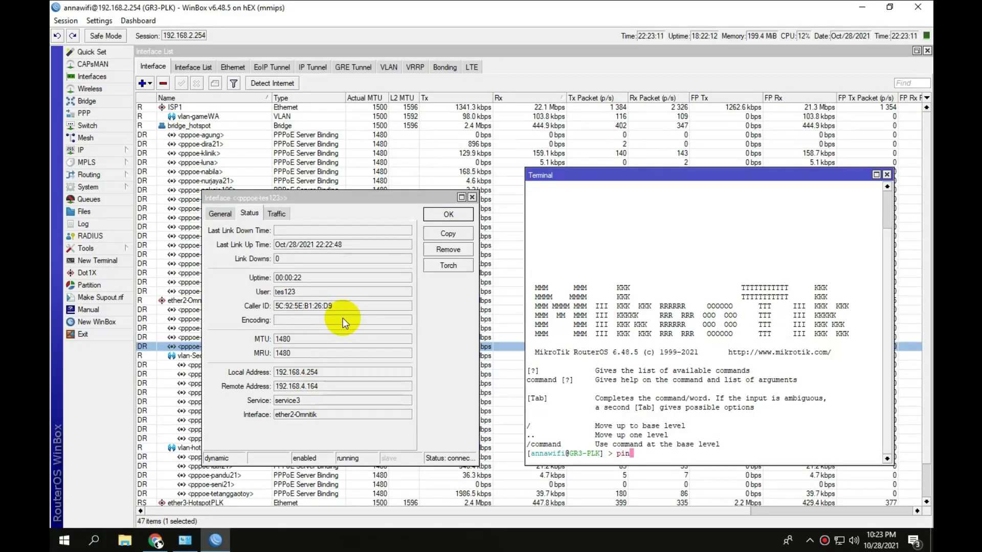
type("g 192.16")
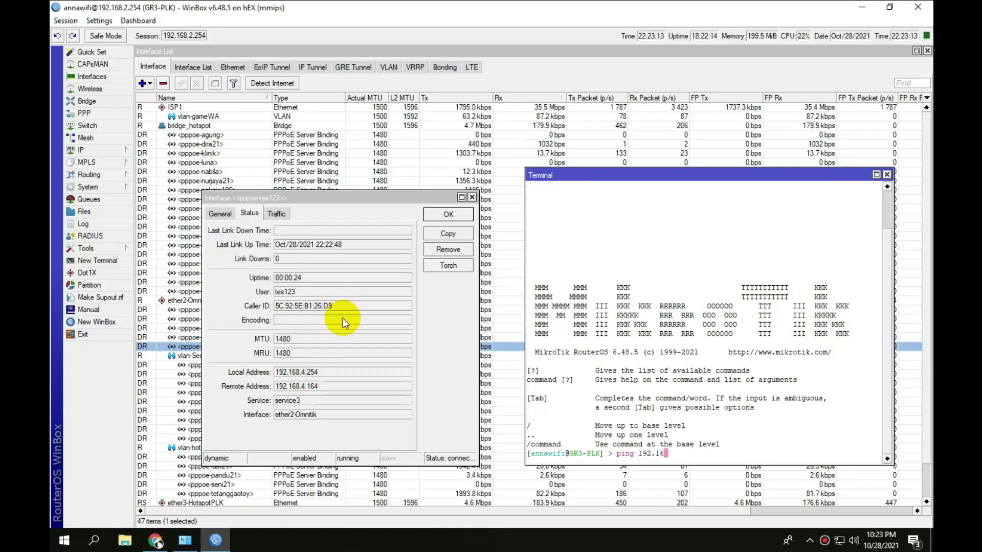
type("8.4.164")
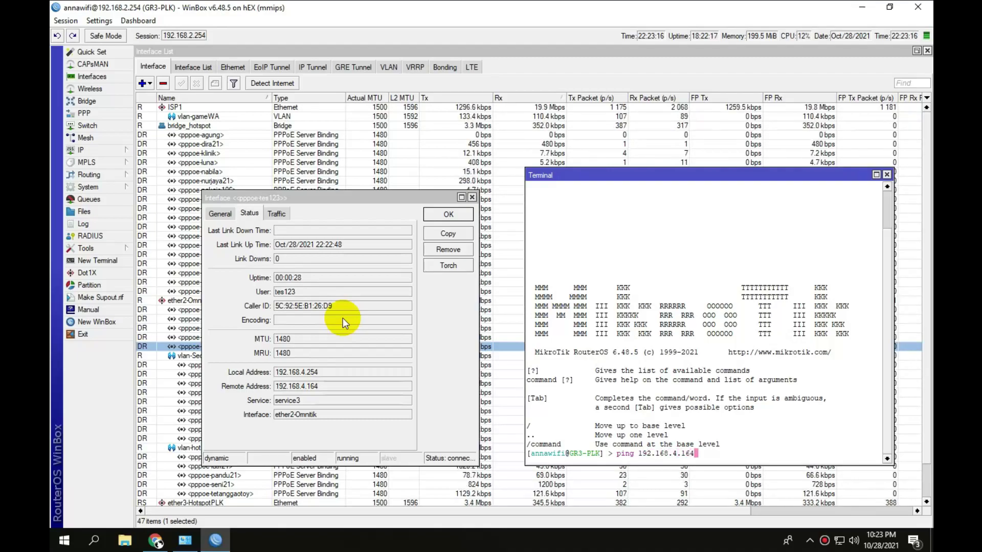
key("Return")
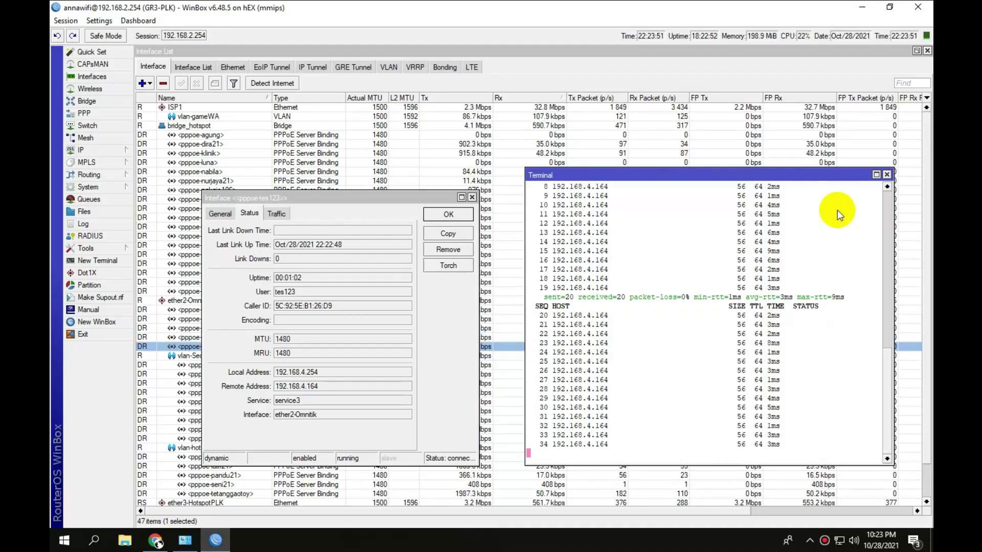
left_click(86, 113)
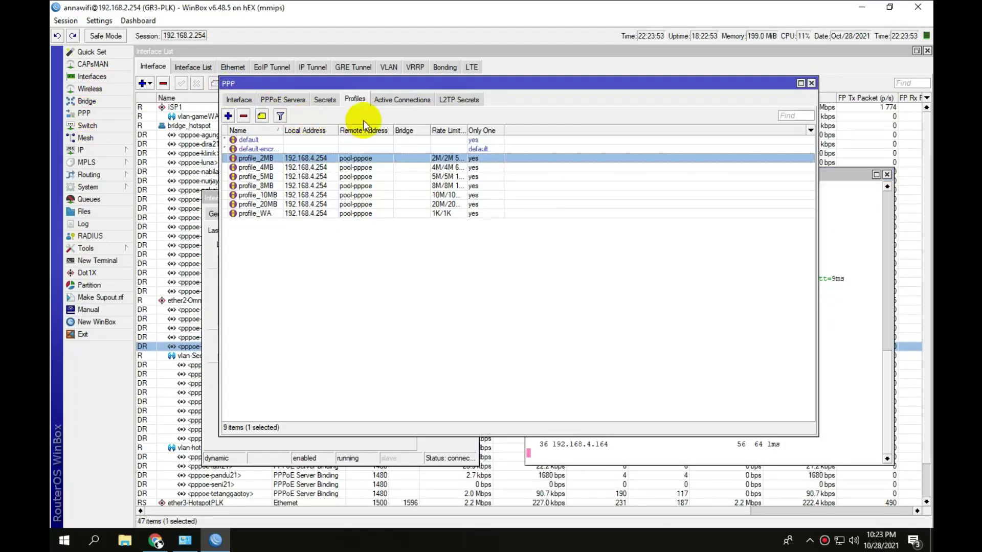
left_click(323, 100)
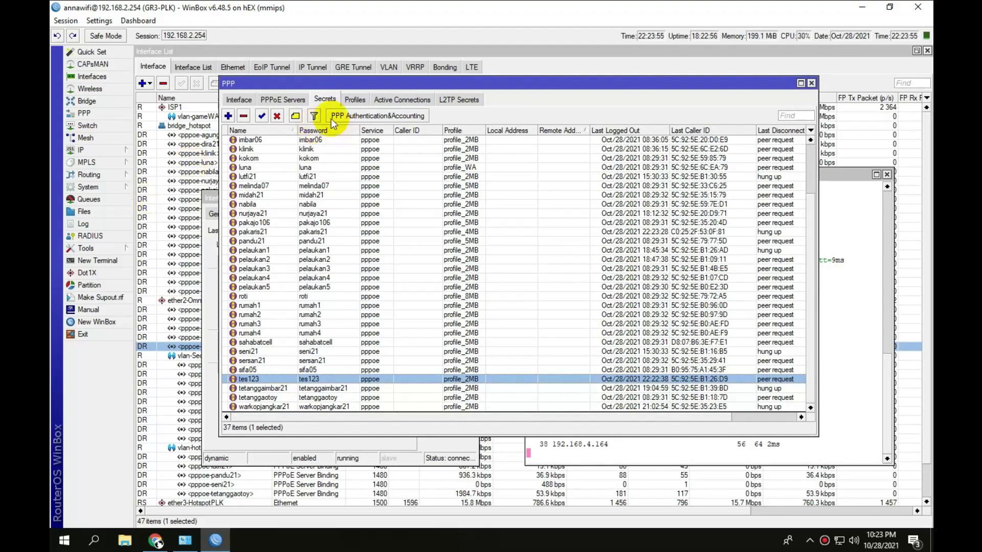
left_click(354, 99)
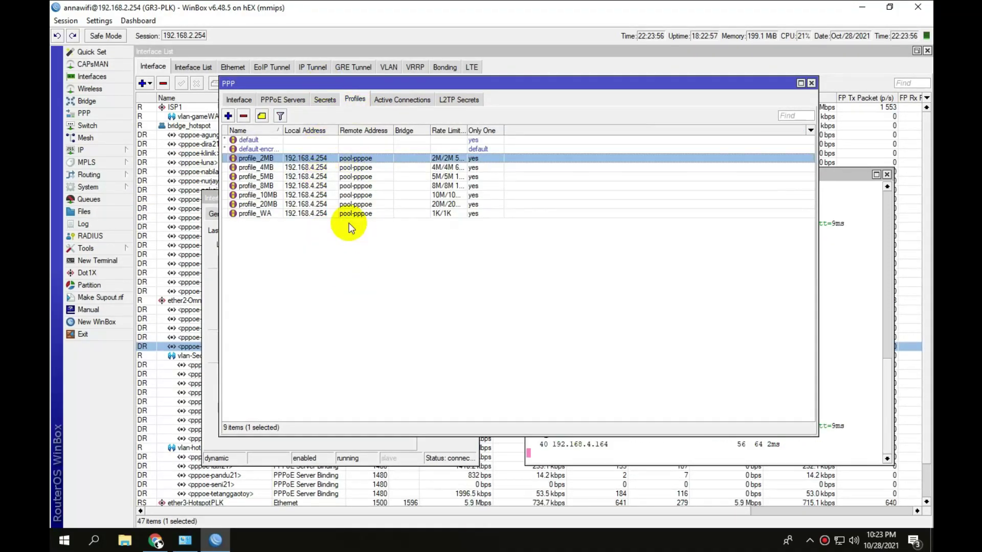
left_click(284, 99)
left_click(355, 101)
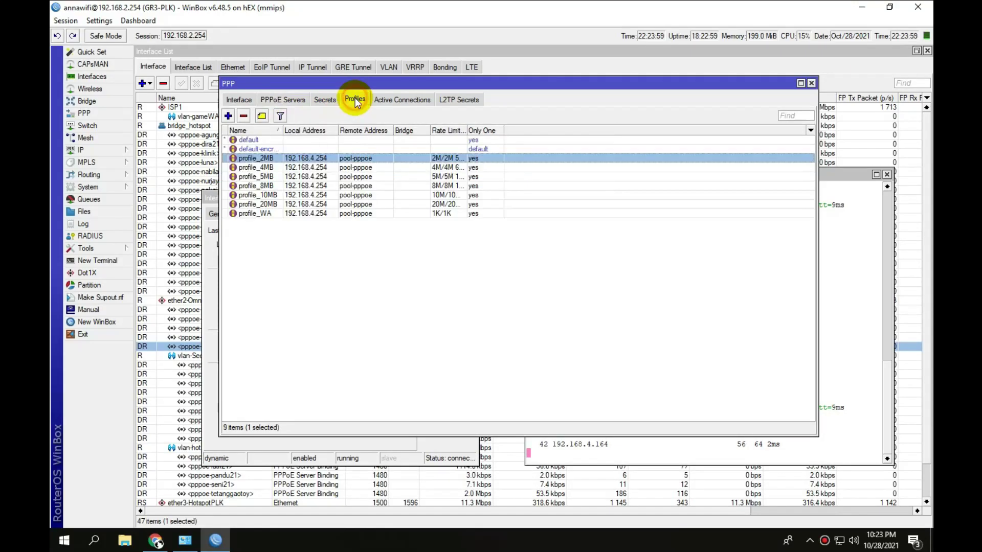
left_click(325, 100)
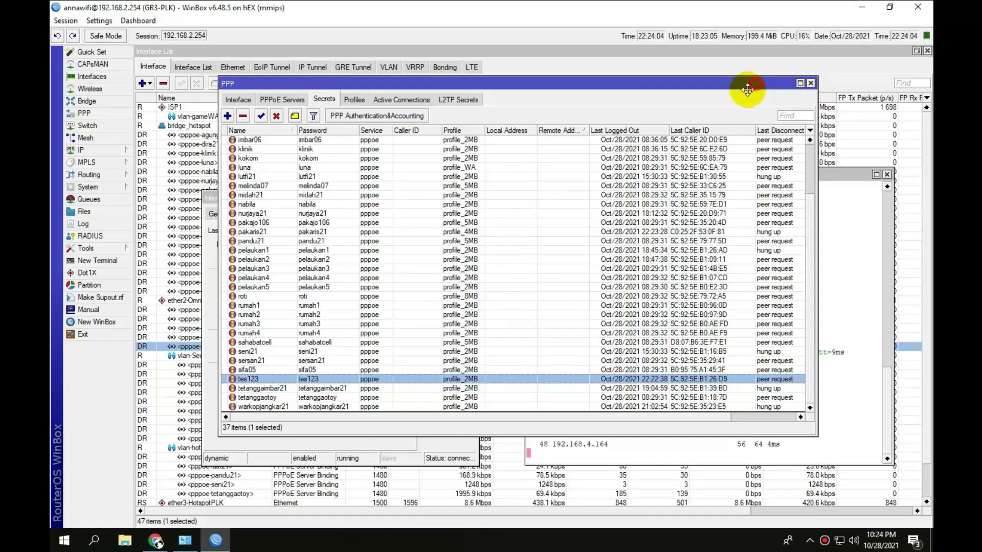
left_click_drag(747, 83, 685, 102)
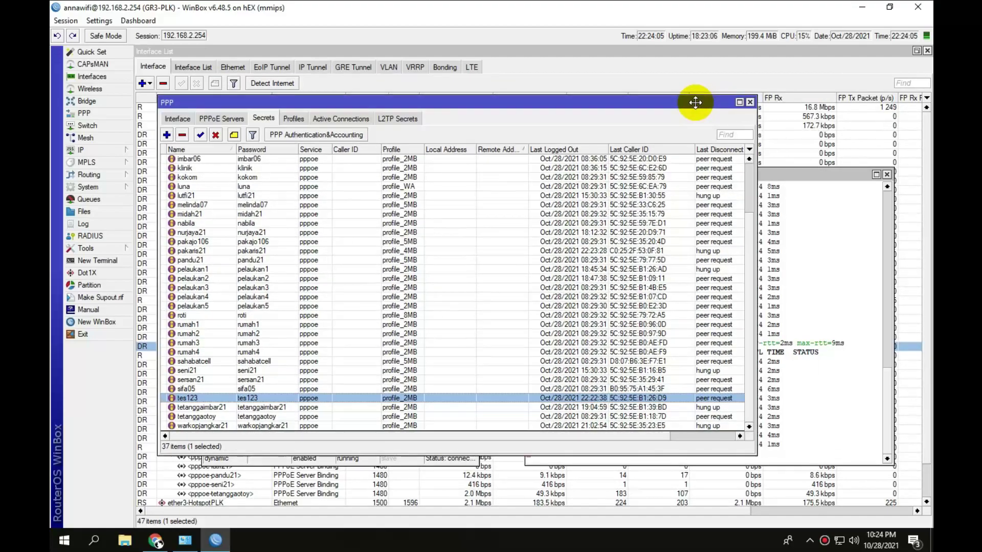
Review the simple queues, then enlarge the PPP Secrets list to fill the workspace.
left_click(83, 199)
scroll(258, 450, "down", 2)
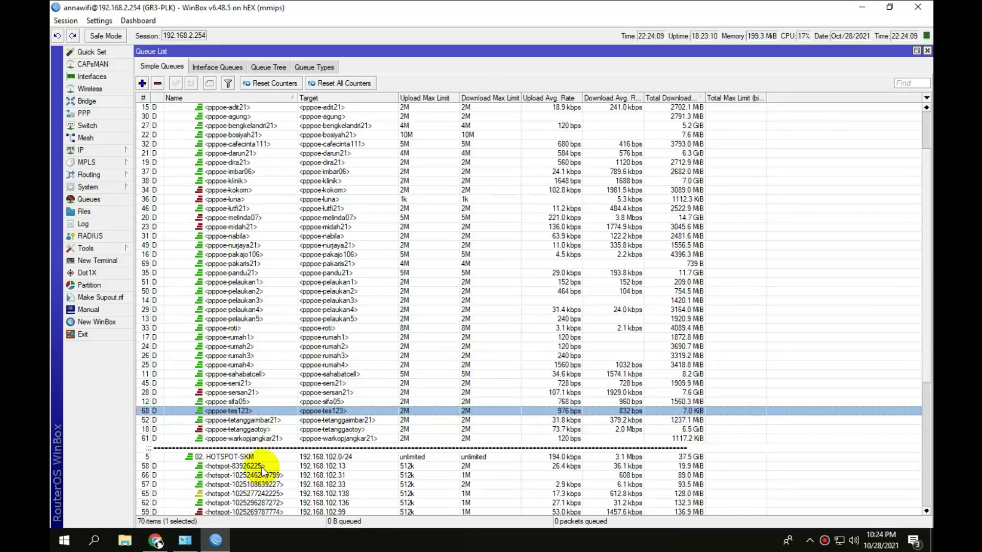
scroll(262, 467, "up", 3)
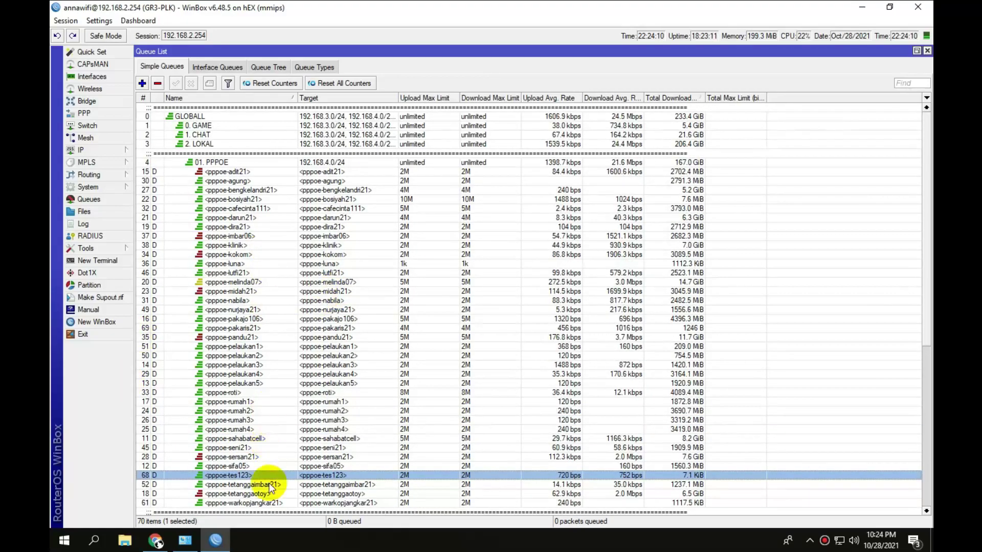
left_click(88, 112)
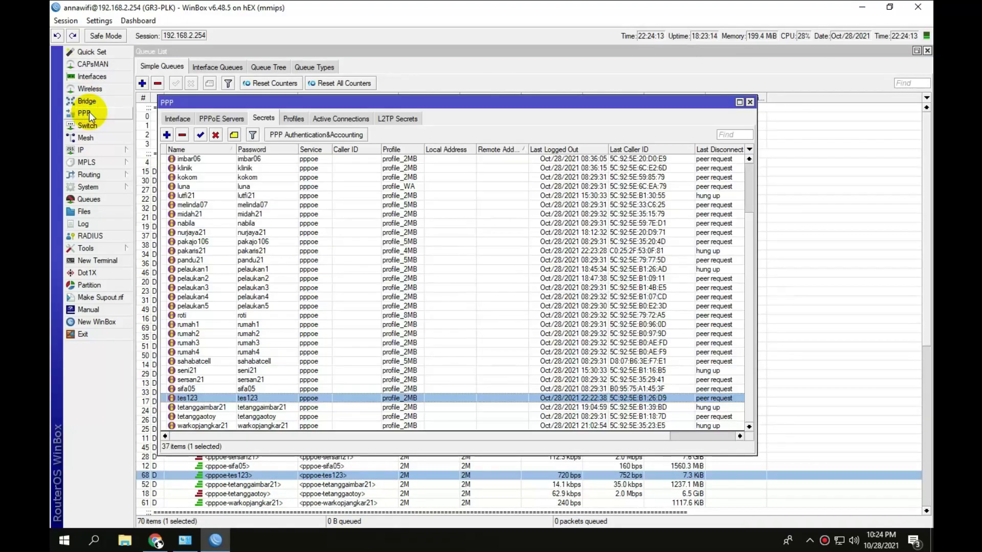
left_click(739, 102)
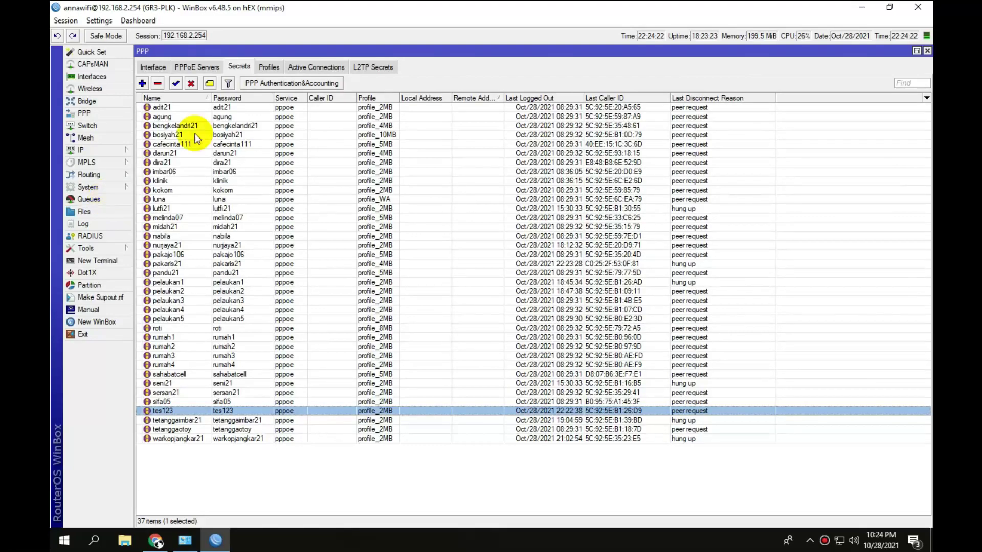
Close the Interface list, PPP and Queue List windows, and move the tes123 status window aside.
left_click(72, 77)
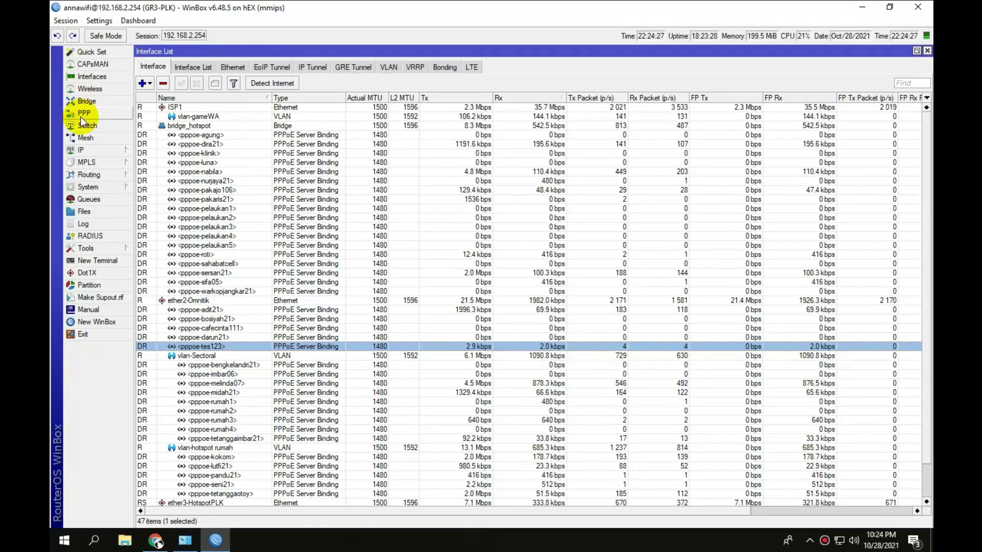
left_click(926, 51)
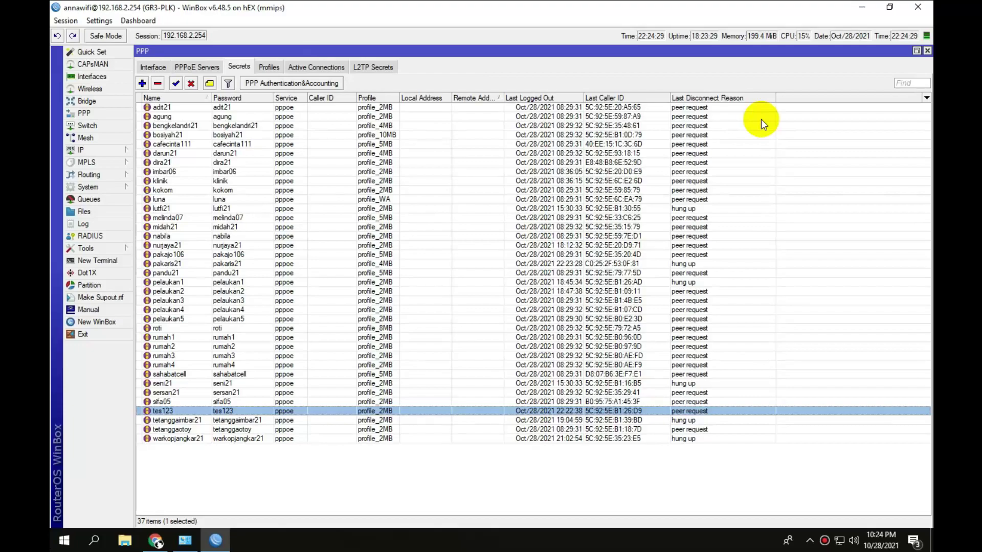
left_click(927, 50)
left_click(927, 50)
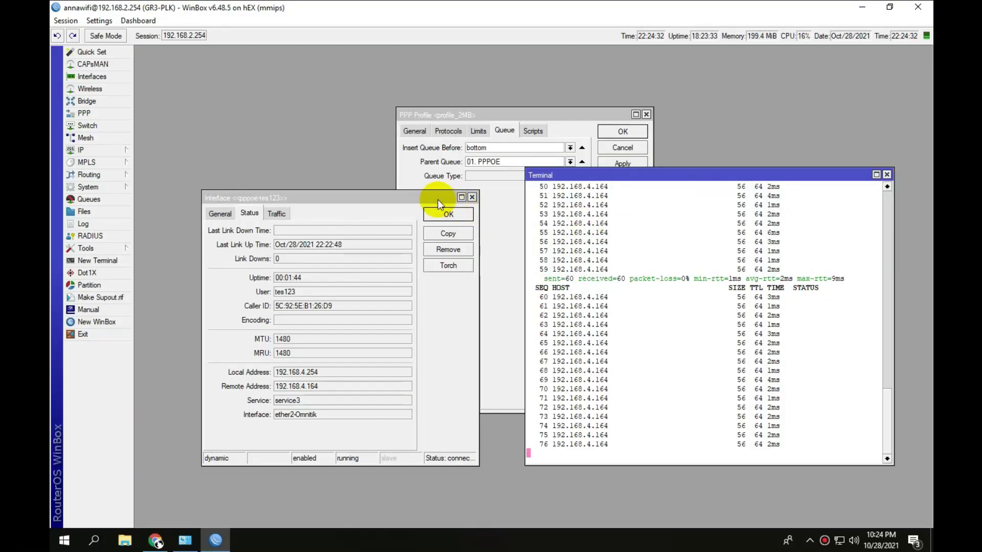
left_click_drag(437, 199, 382, 138)
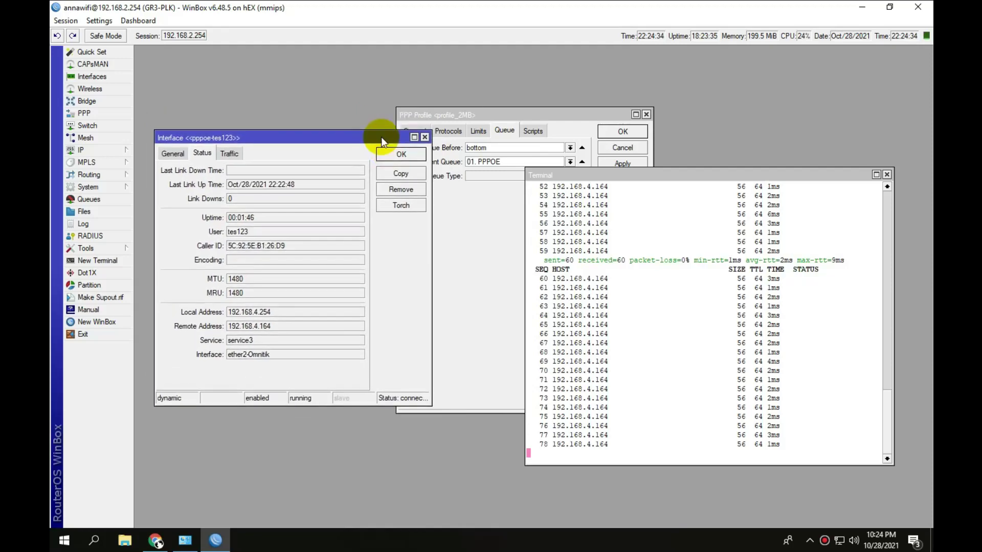